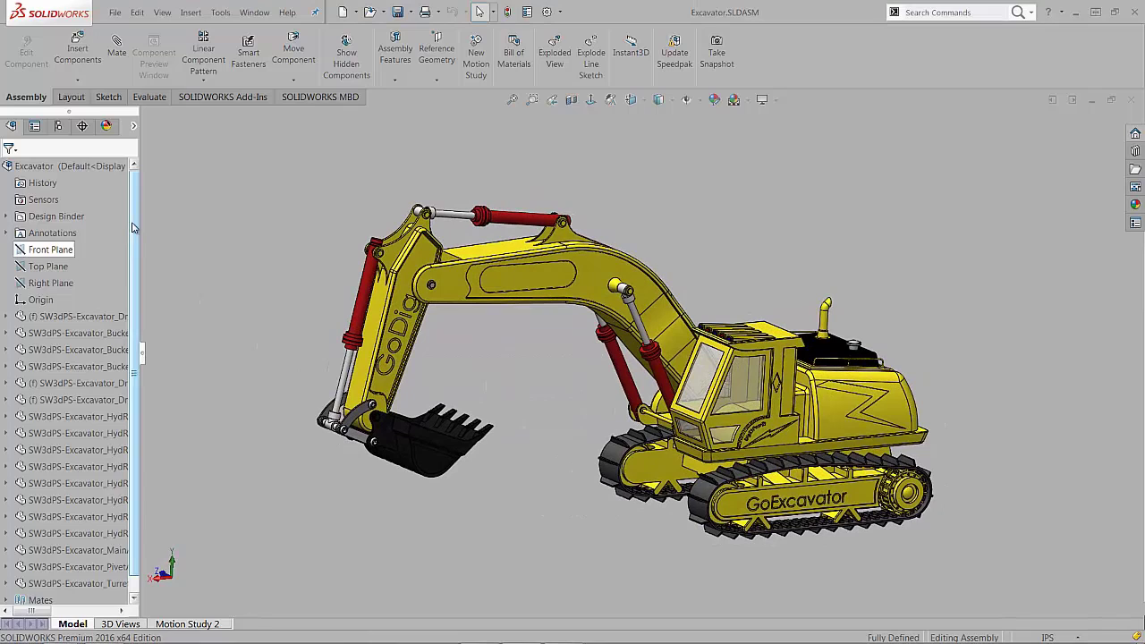
Expand the assembly's Mates folder and select the Pivot, Main_arm, Second_Arm and Bucket mates.
scroll(132, 227, down, 1)
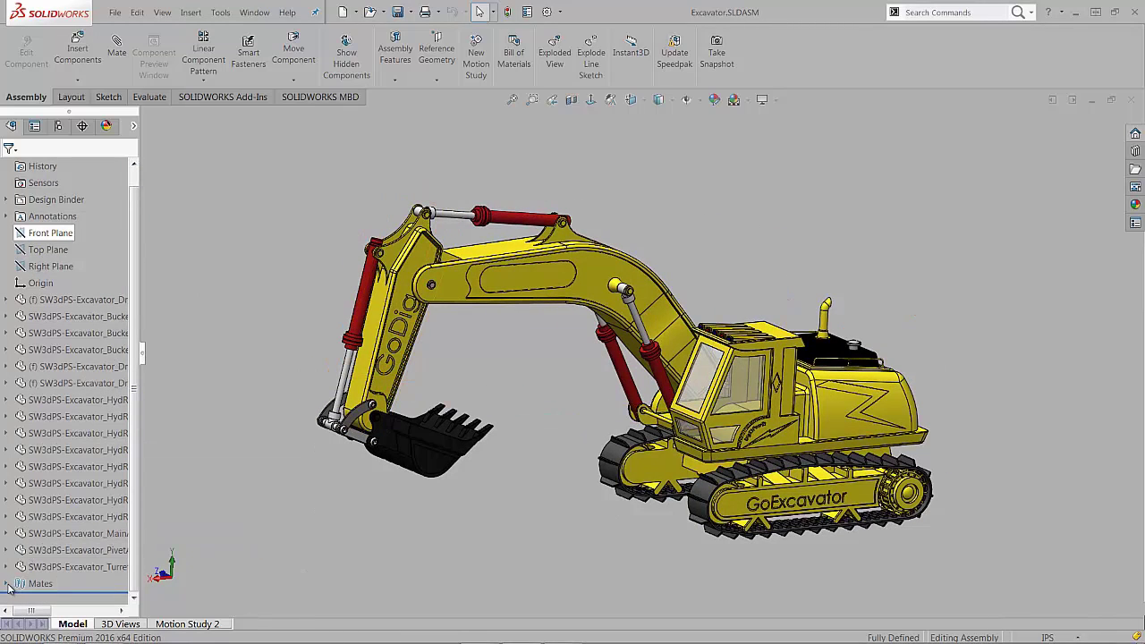
click(7, 583)
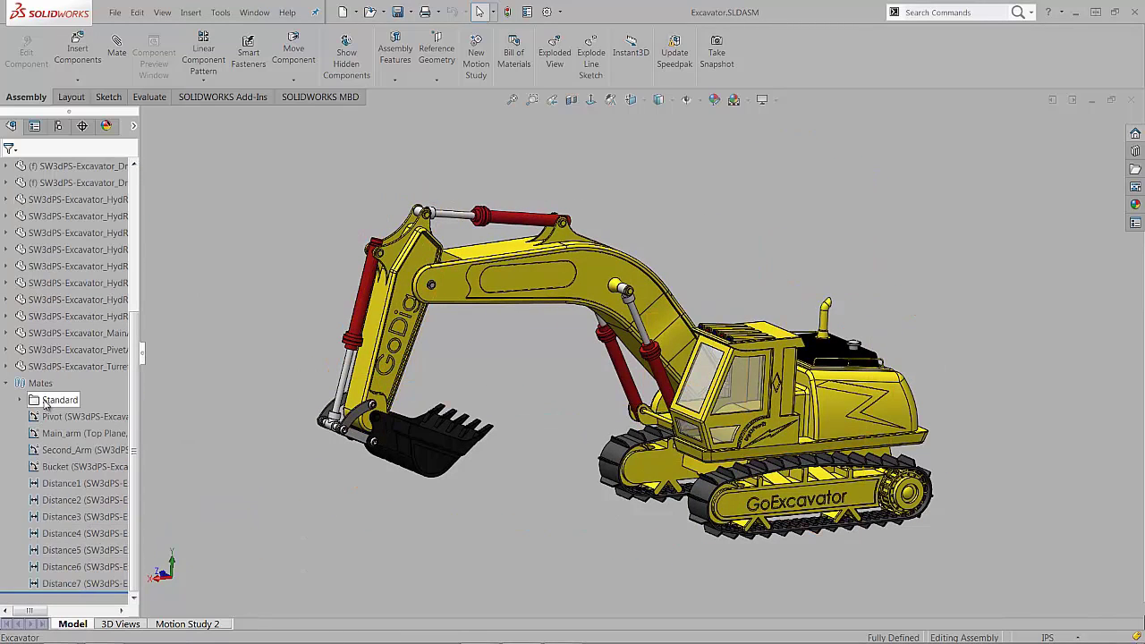
click(19, 404)
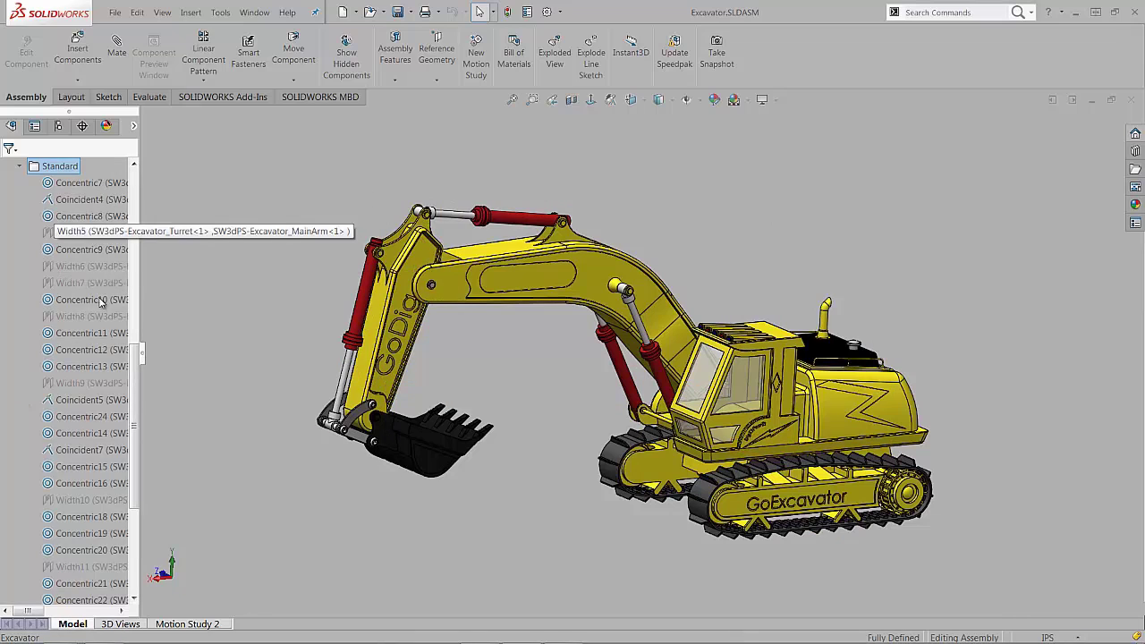
mouse_move(135, 358)
mouse_down()
mouse_move(133, 427)
mouse_move(133, 344)
mouse_up()
click(22, 217)
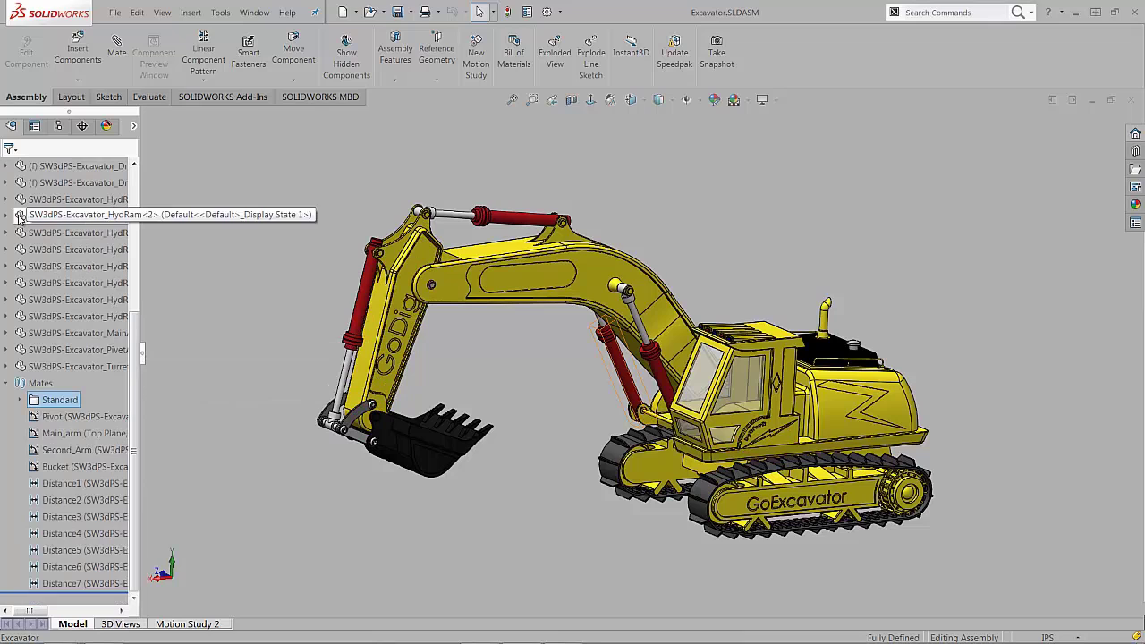
click(50, 417)
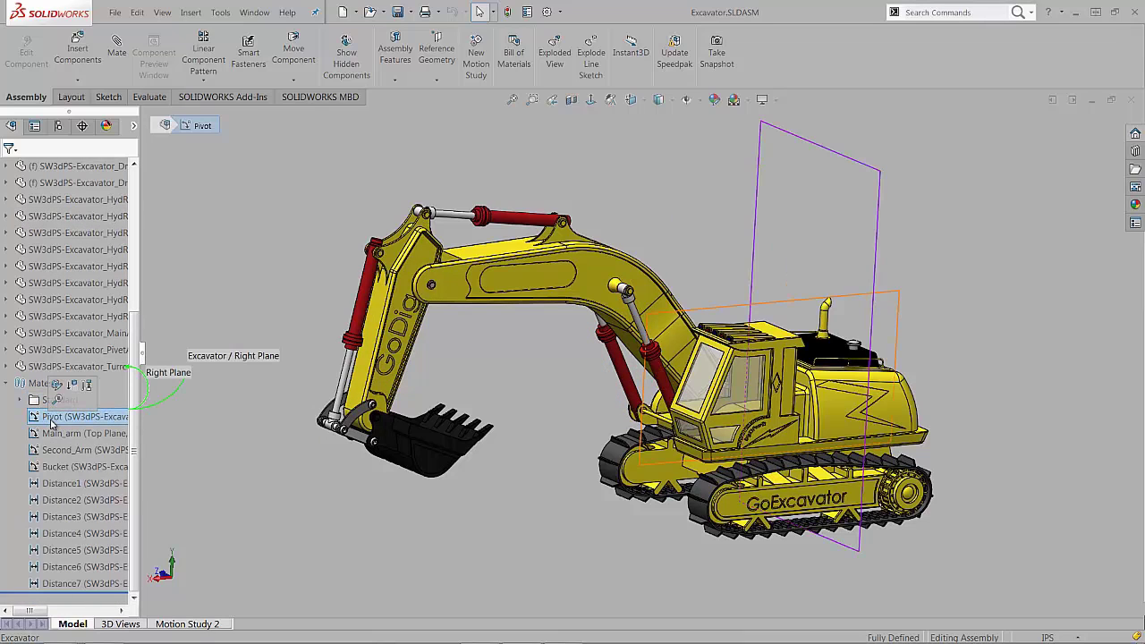
ctrl+click(60, 434)
ctrl+click(63, 450)
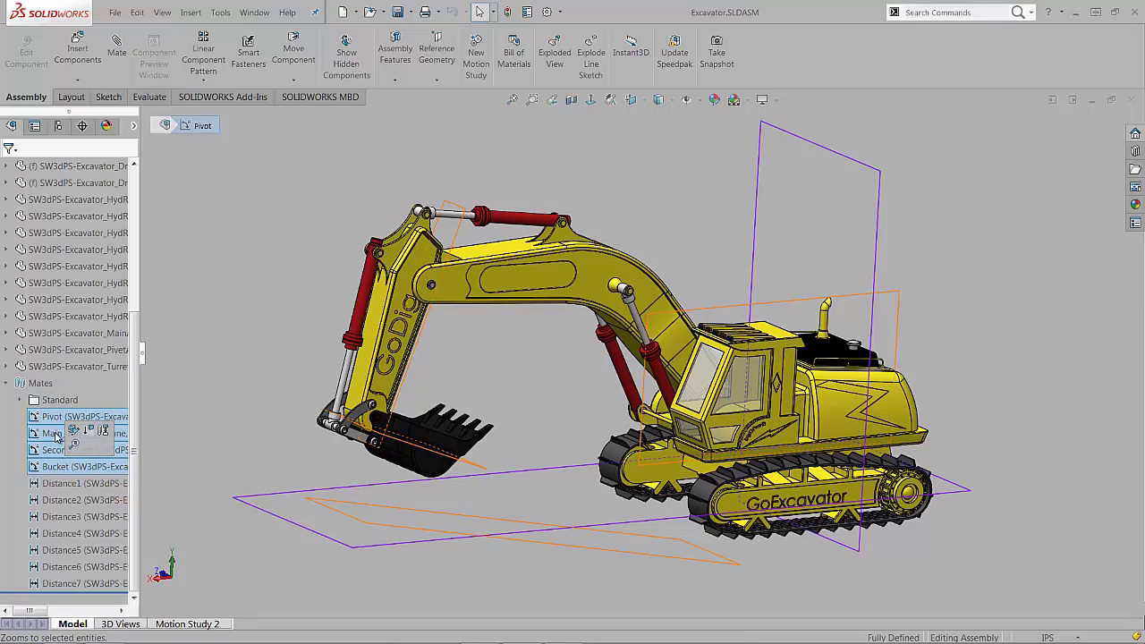
Create a Mate Controller from the four selected mates and preview each mate on the model.
right_click(59, 434)
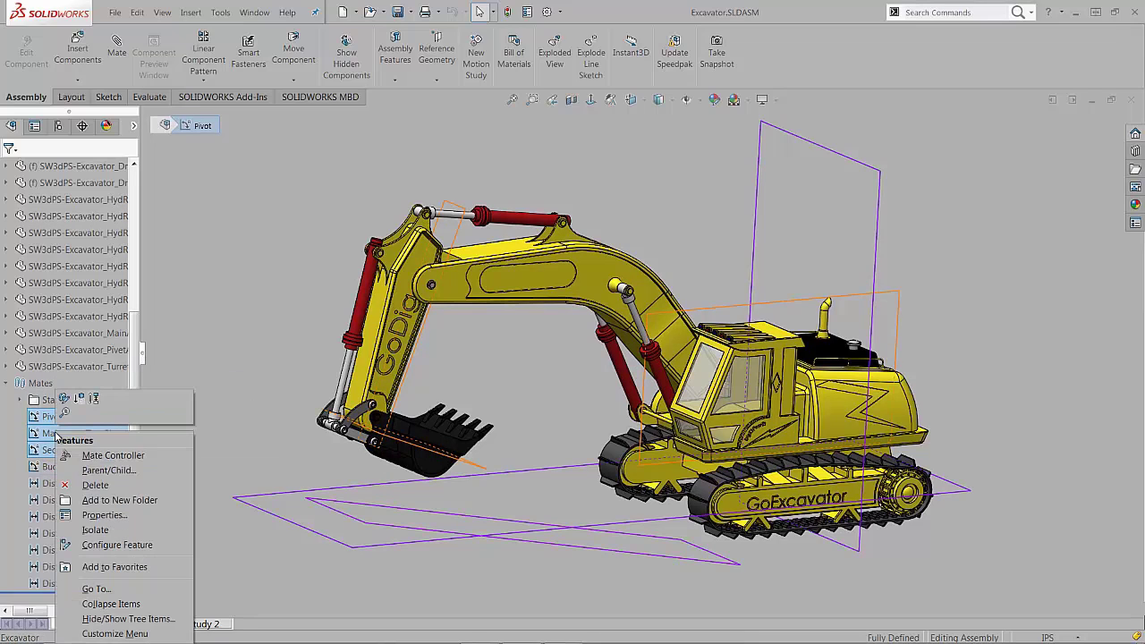
click(98, 456)
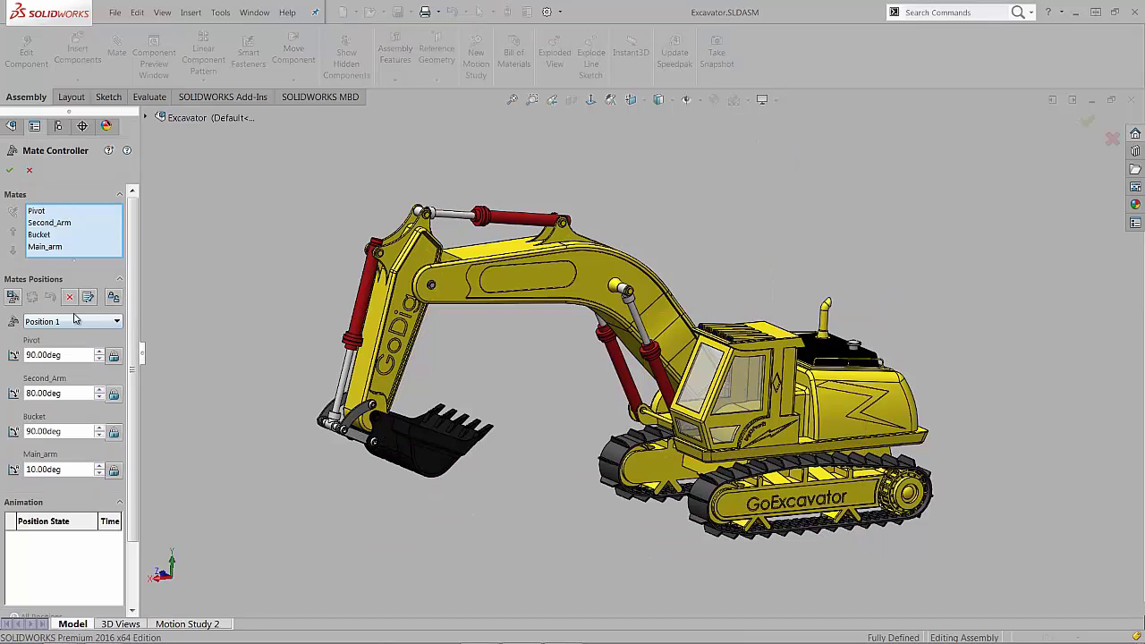
click(49, 215)
click(45, 223)
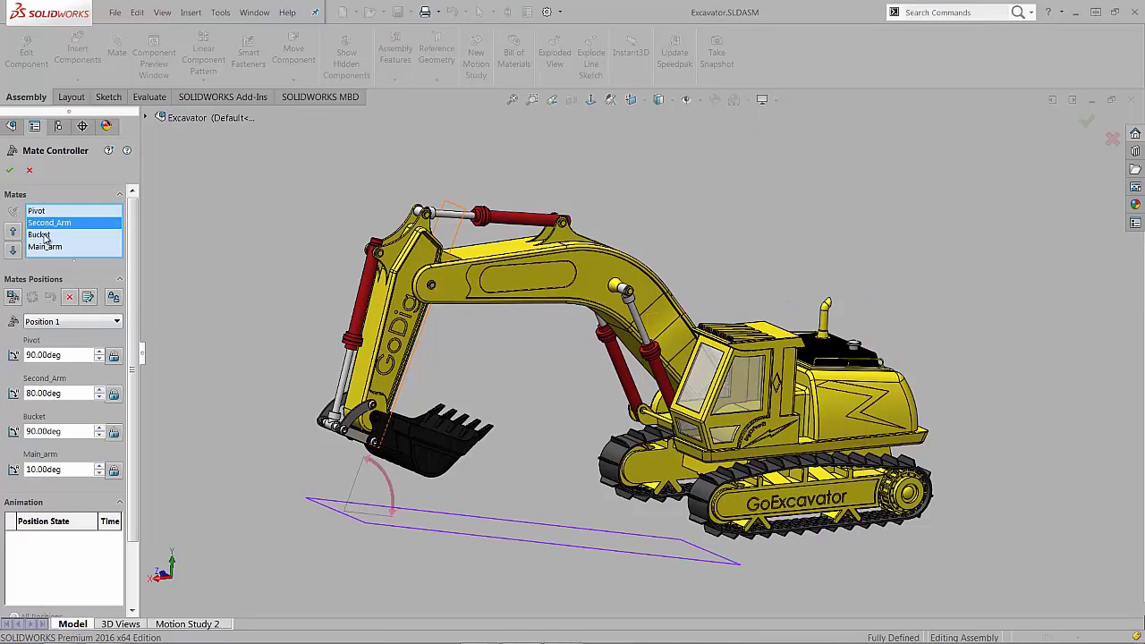
click(43, 235)
click(45, 249)
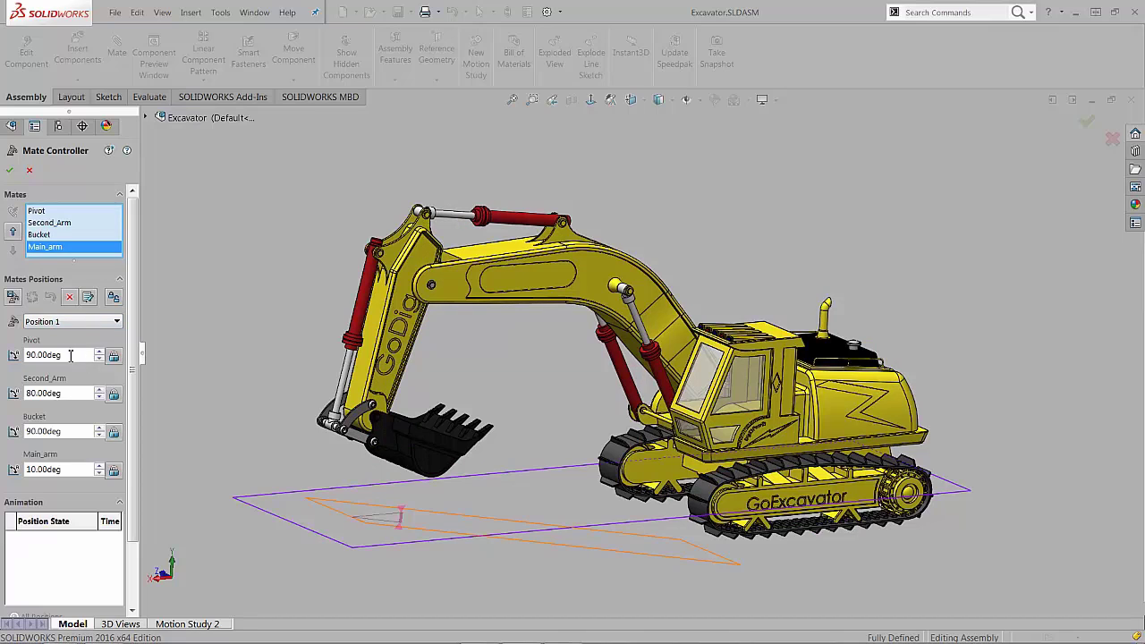
Raise the Pivot angle to 104deg and save the pose as Position 2.
click(99, 354)
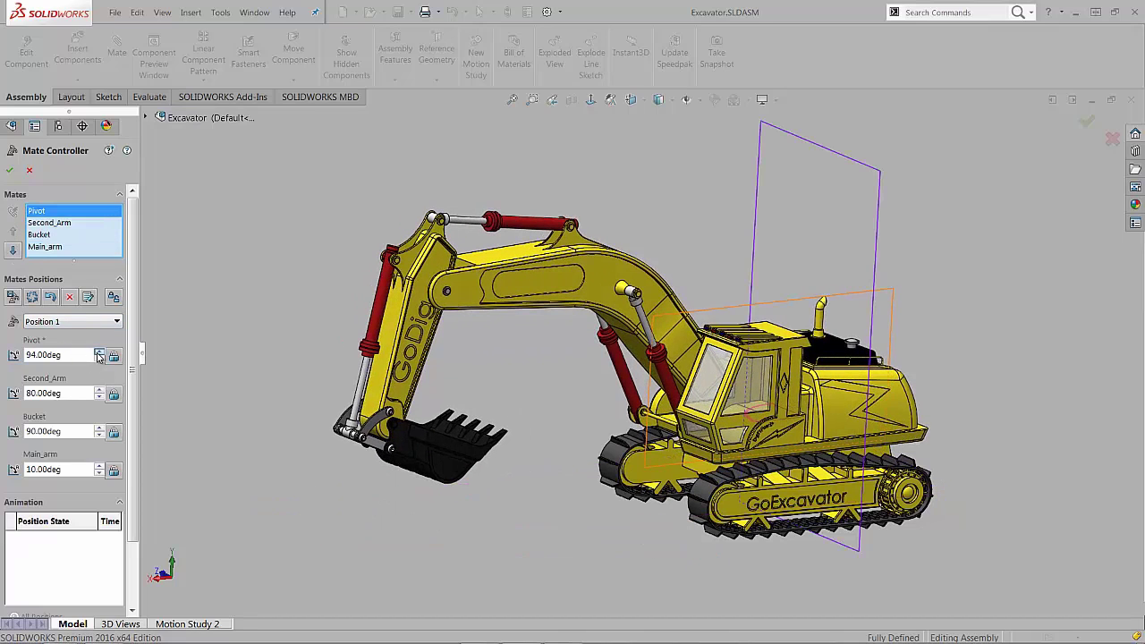
click(99, 354)
click(99, 355)
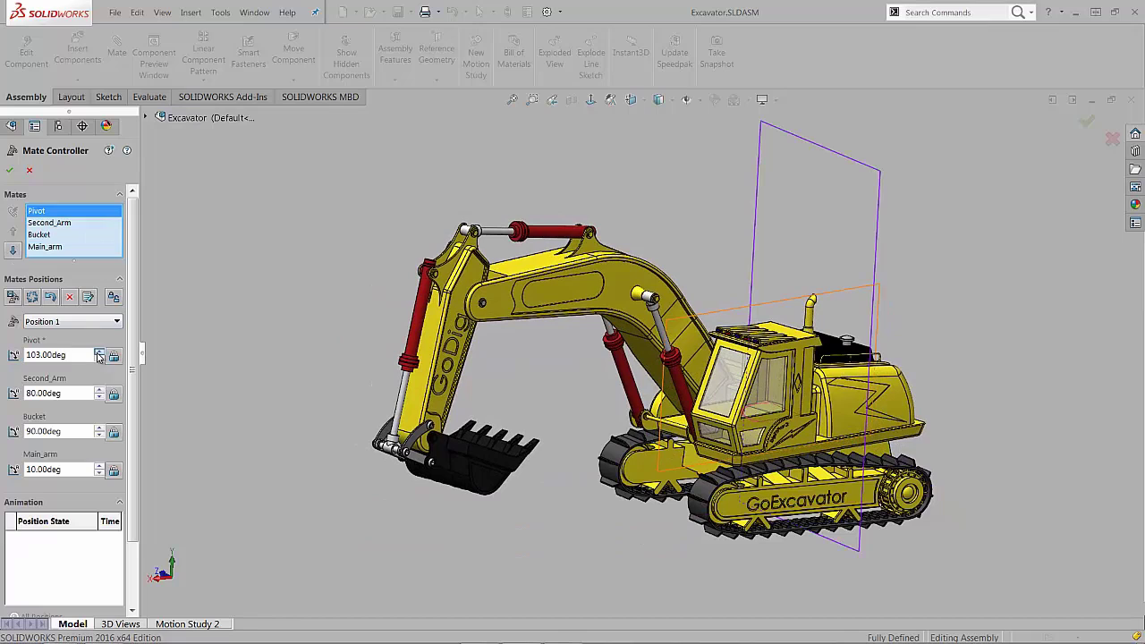
click(99, 355)
click(14, 298)
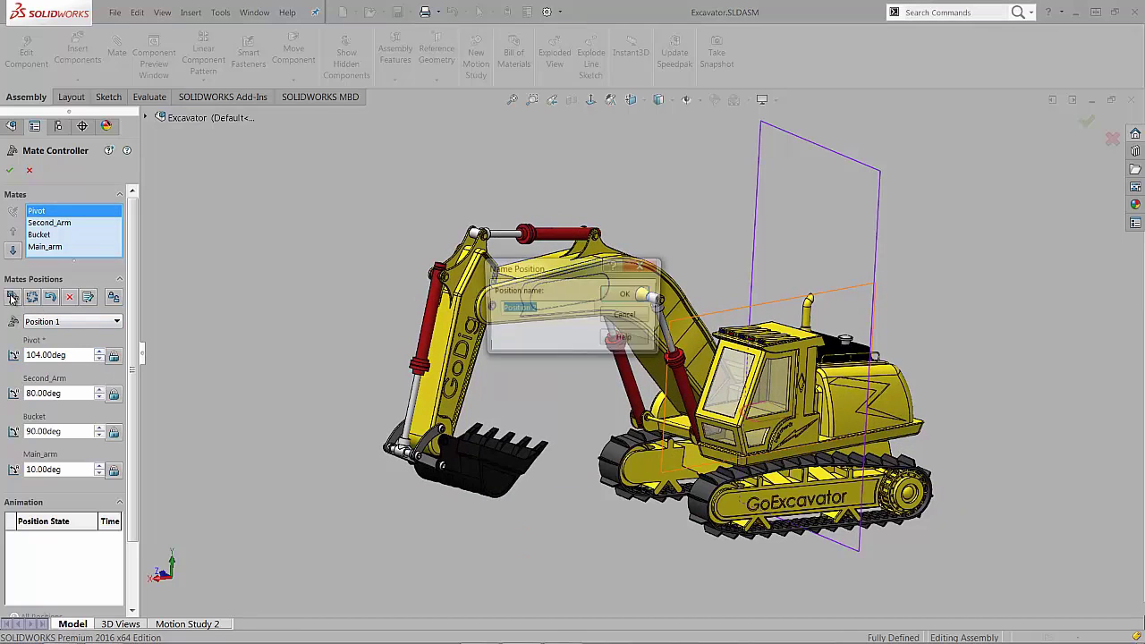
click(625, 295)
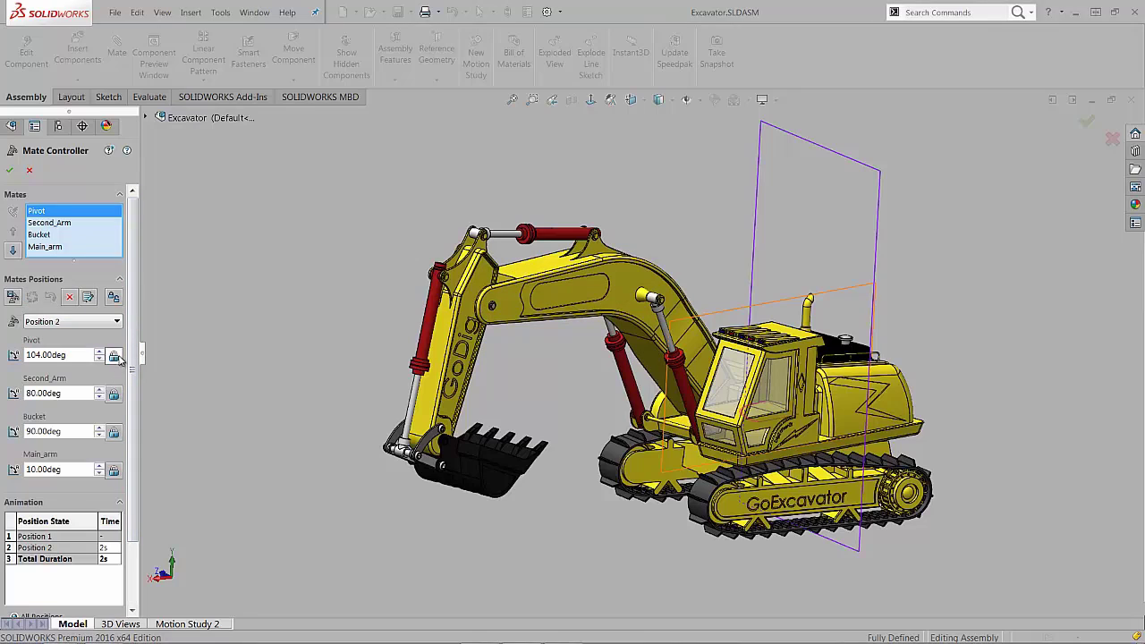
Unlock Second_Arm, swing the arm to 50.22deg and save it as Position 3.
click(113, 397)
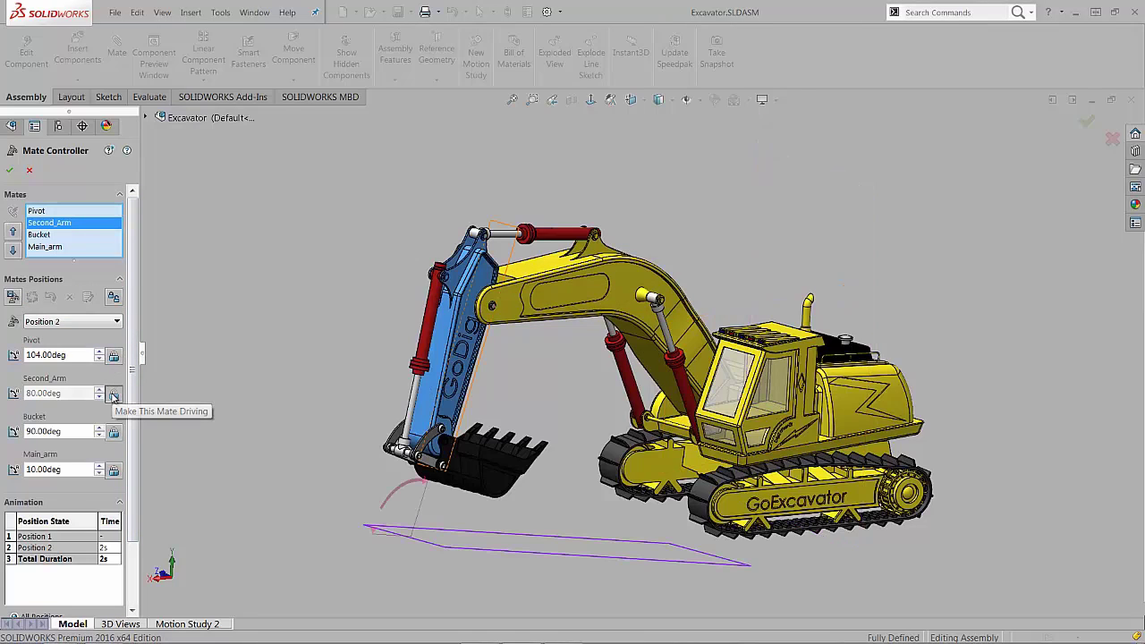
click(433, 392)
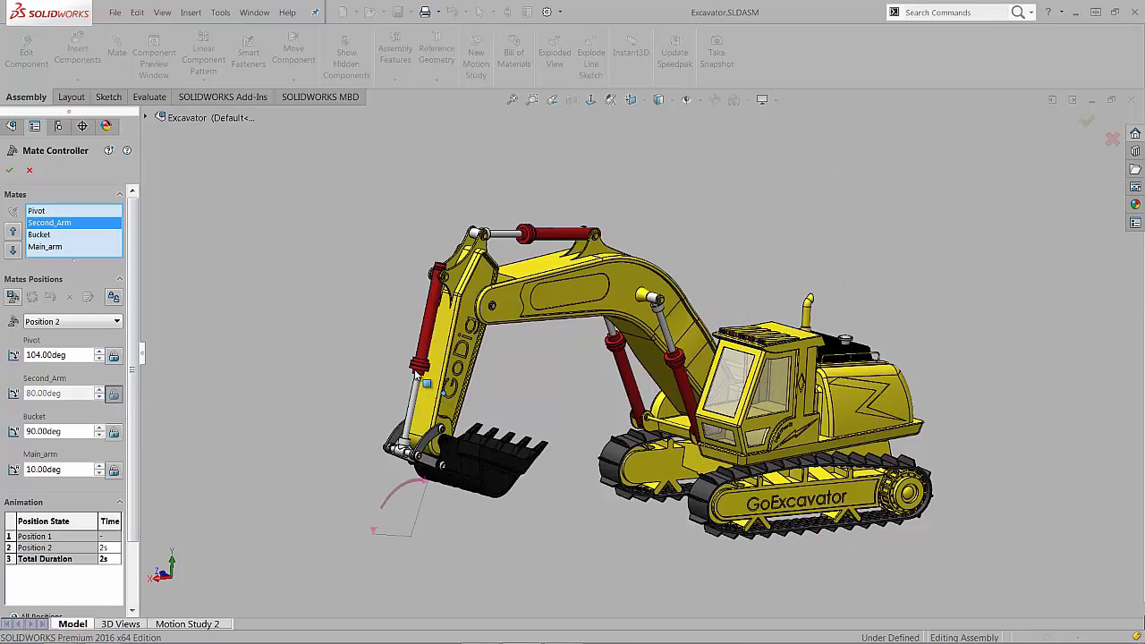
drag(416, 378, 224, 420)
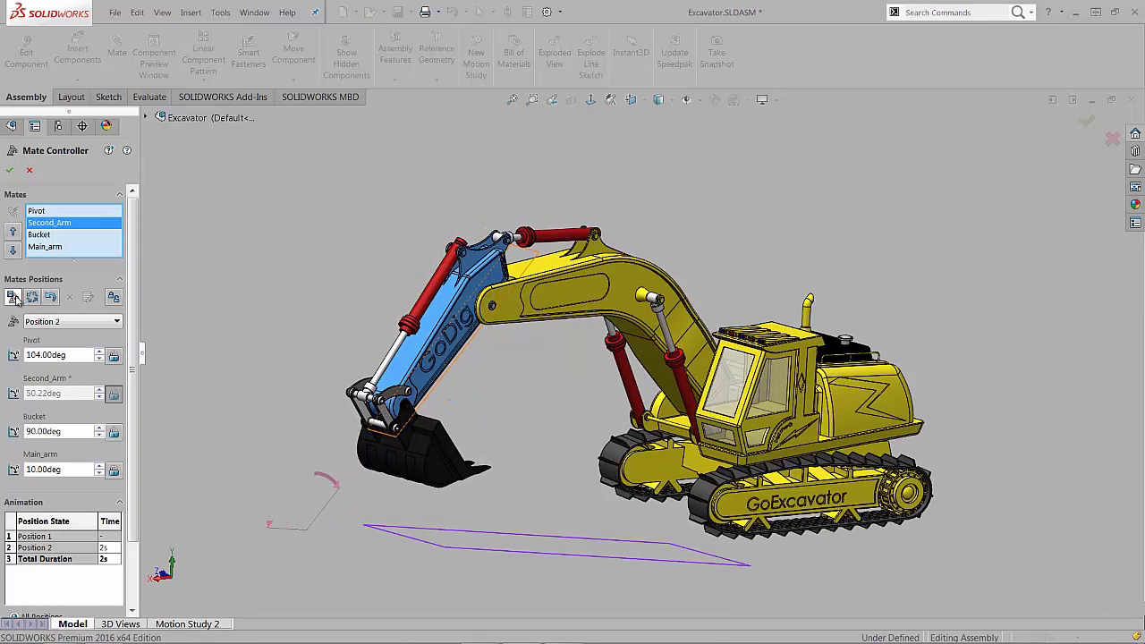
click(13, 297)
click(617, 297)
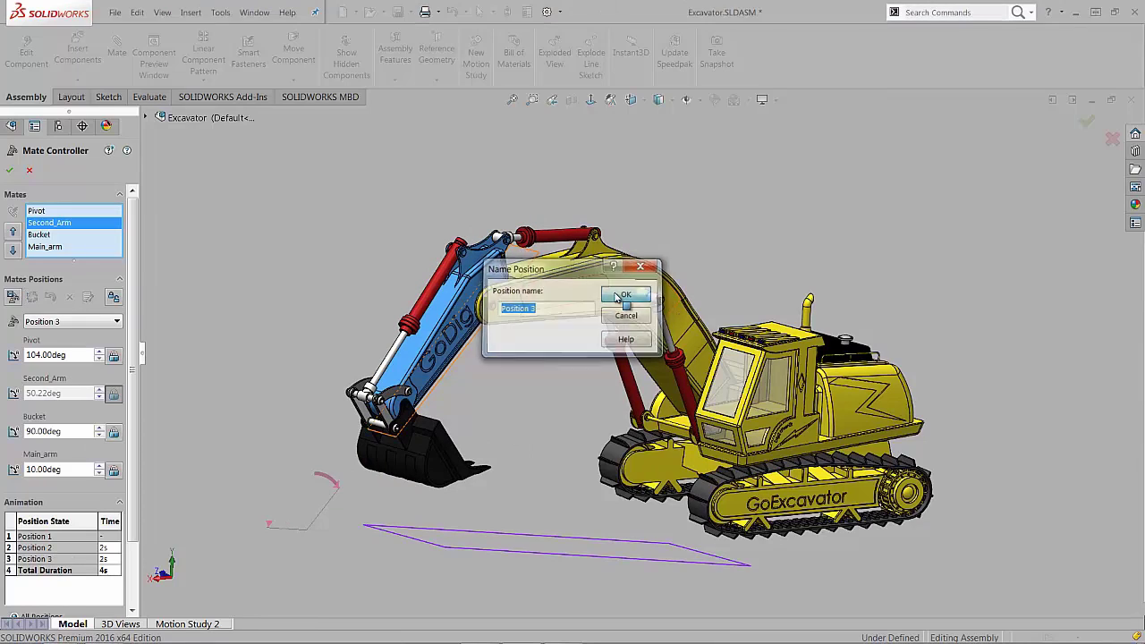
Relock Second_Arm, unlock Bucket, turn the bucket to 131deg and save Position 4.
click(115, 395)
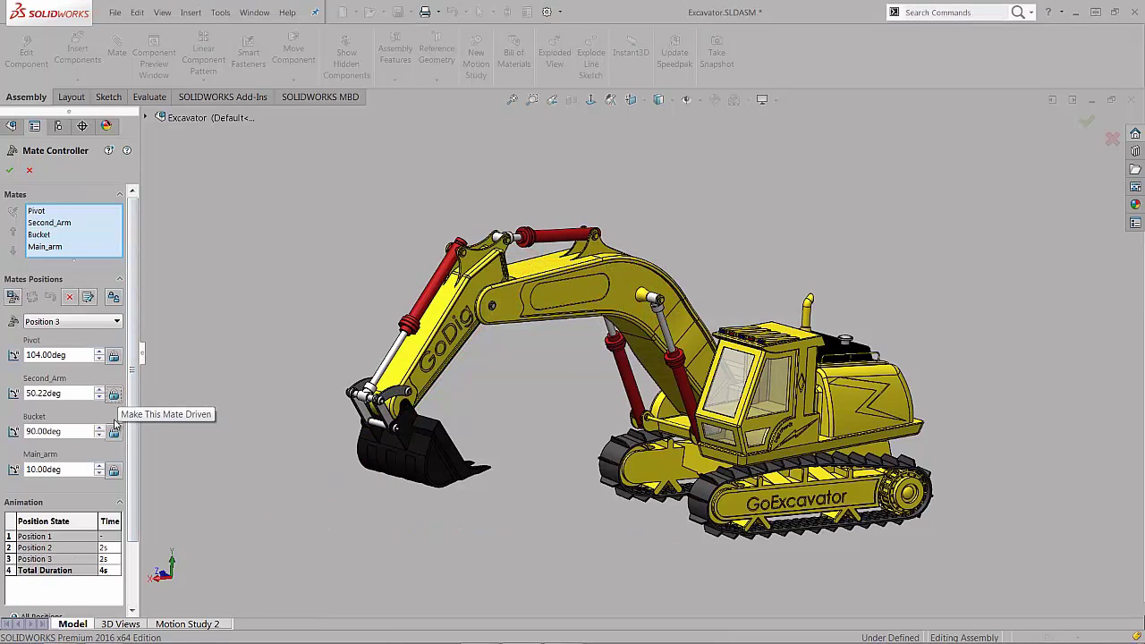
click(114, 432)
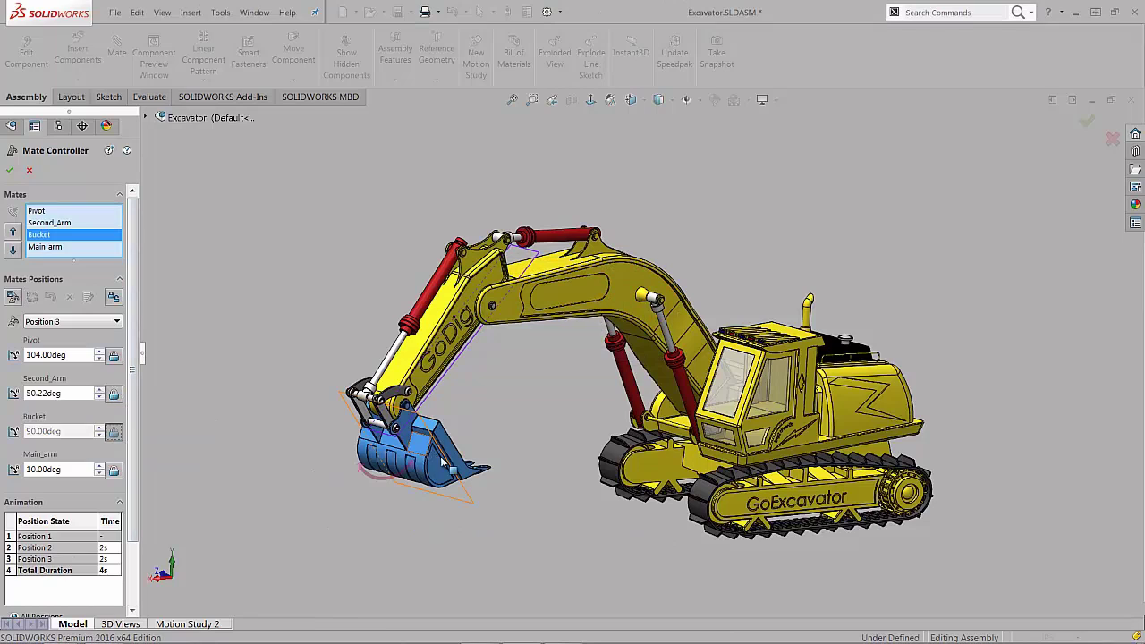
drag(442, 472, 363, 483)
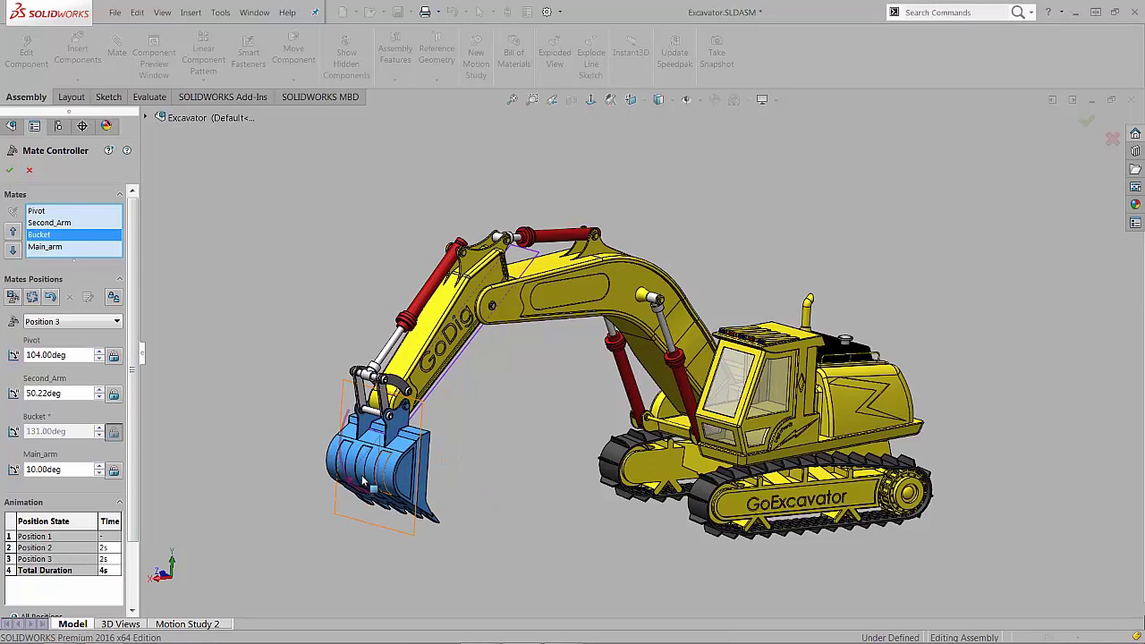
click(12, 297)
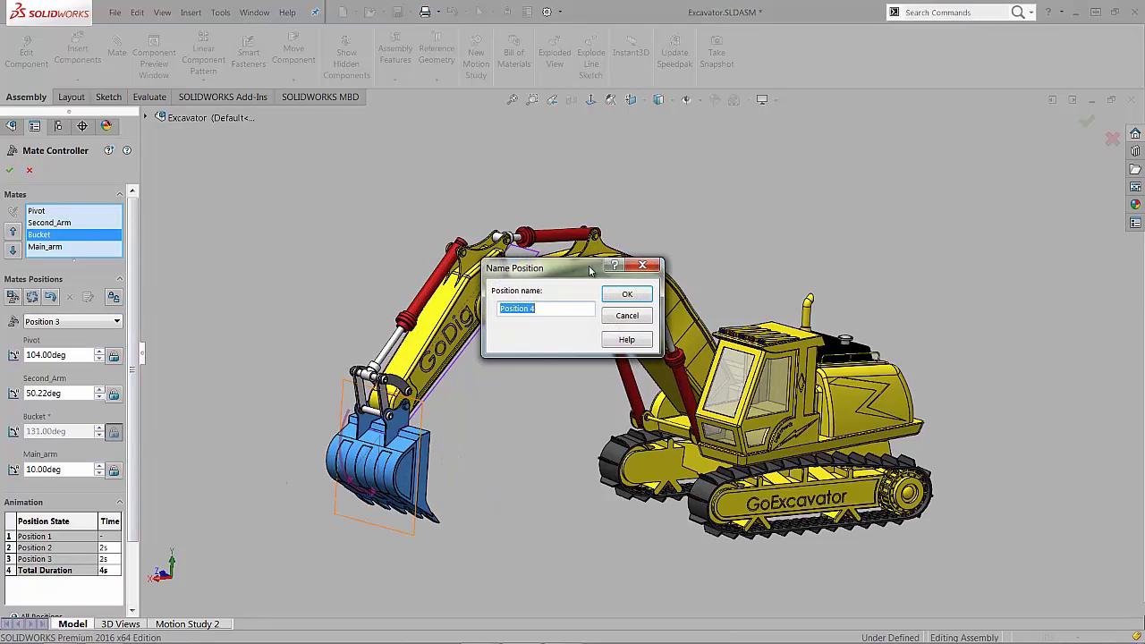
click(629, 296)
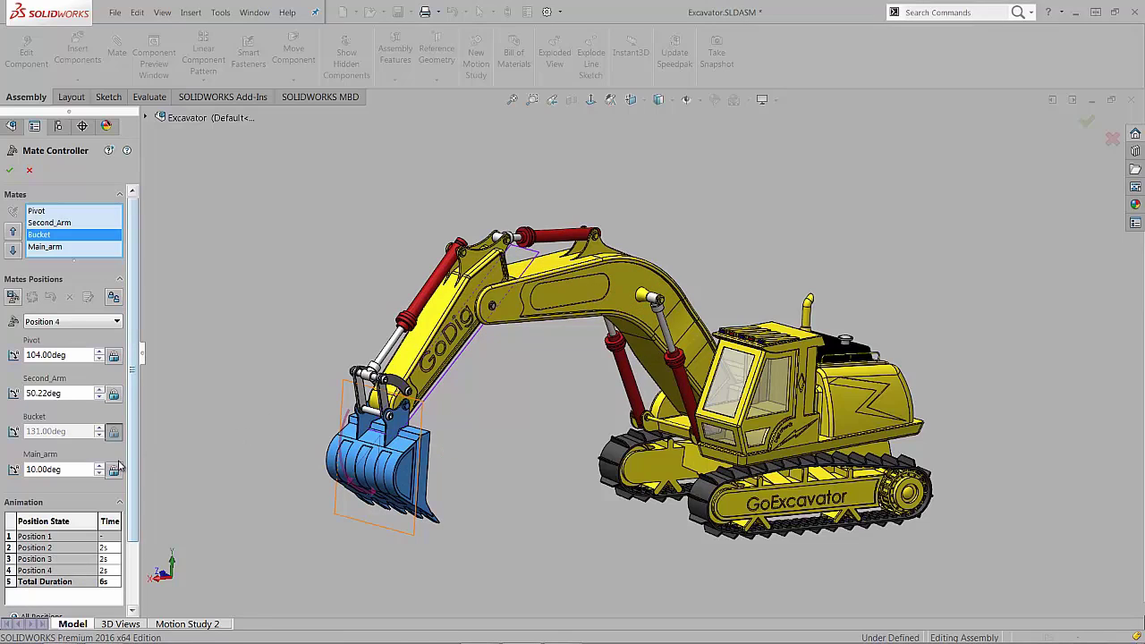
Relock Bucket, unlock Main_arm, lower the boom slightly and save Position 5.
click(115, 433)
click(114, 470)
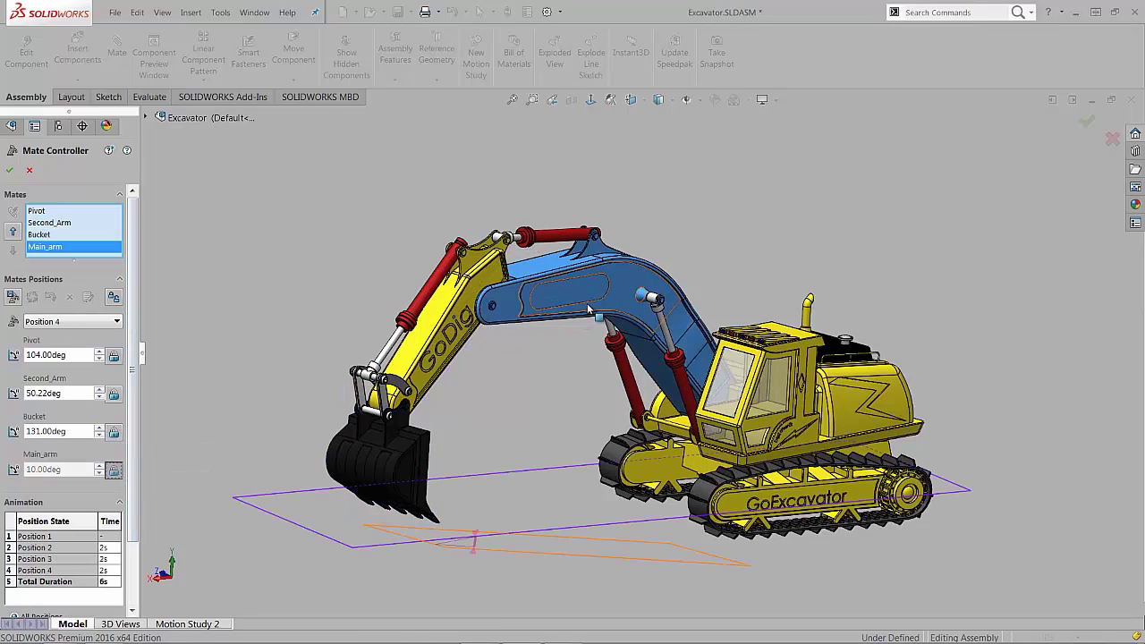
drag(587, 304, 548, 337)
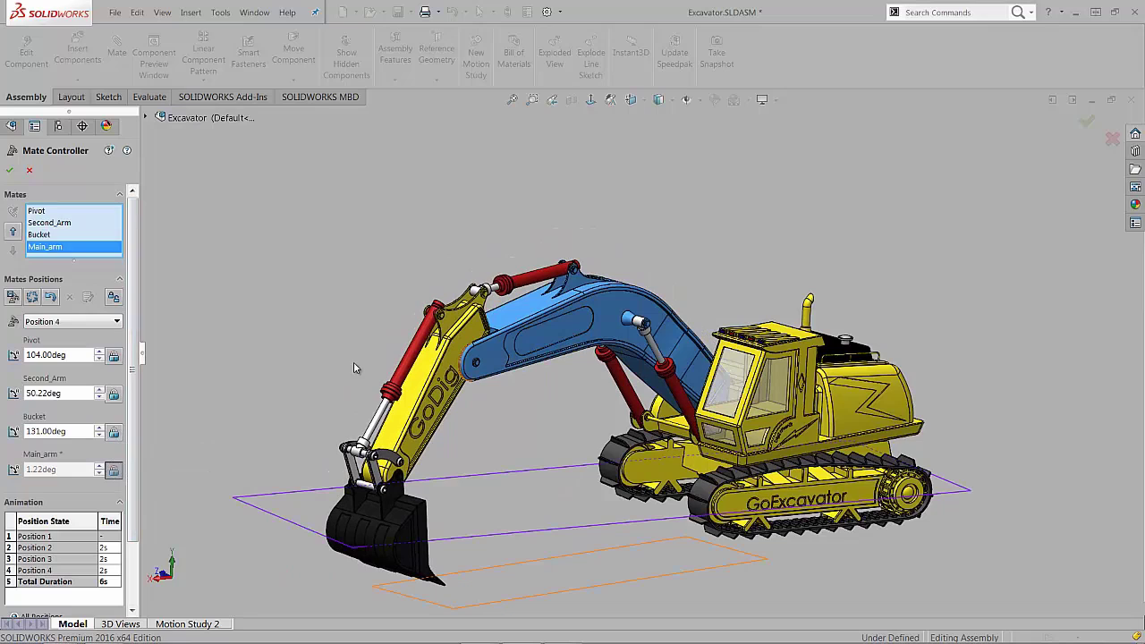
click(14, 298)
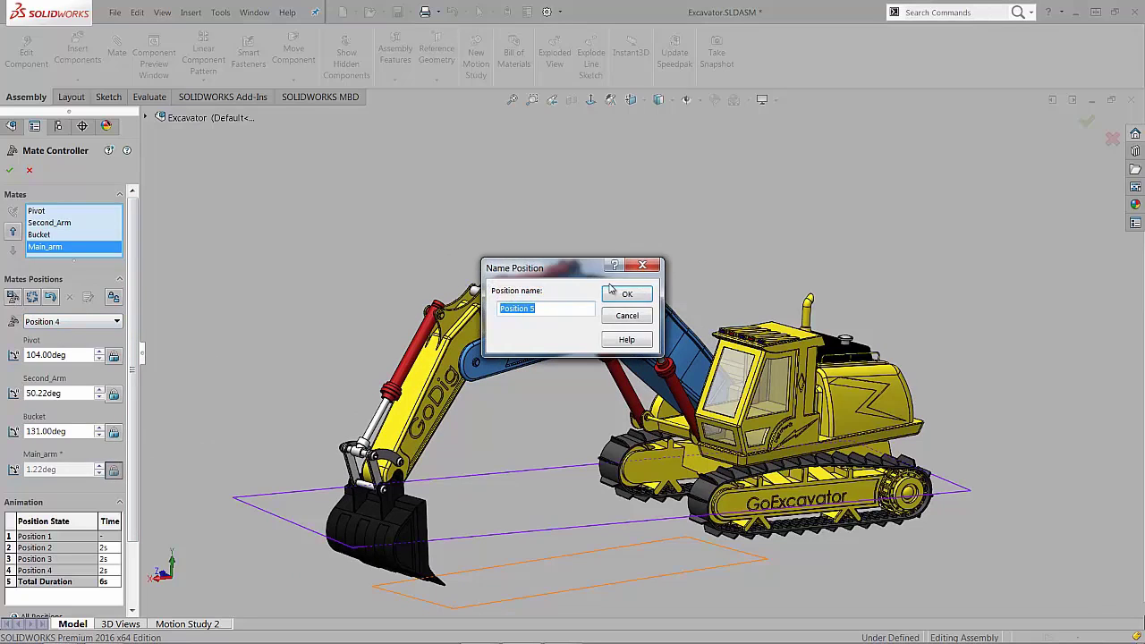
click(624, 296)
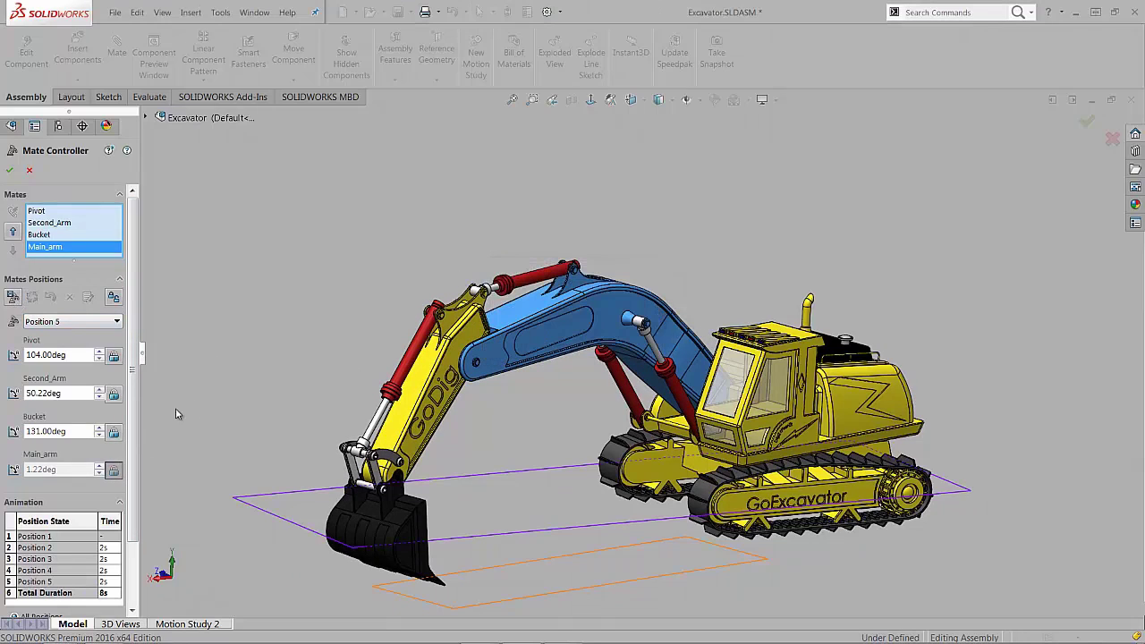
Relock Main_arm, curl the bucket back toward the arm and save Position 6.
click(114, 470)
drag(384, 542, 416, 527)
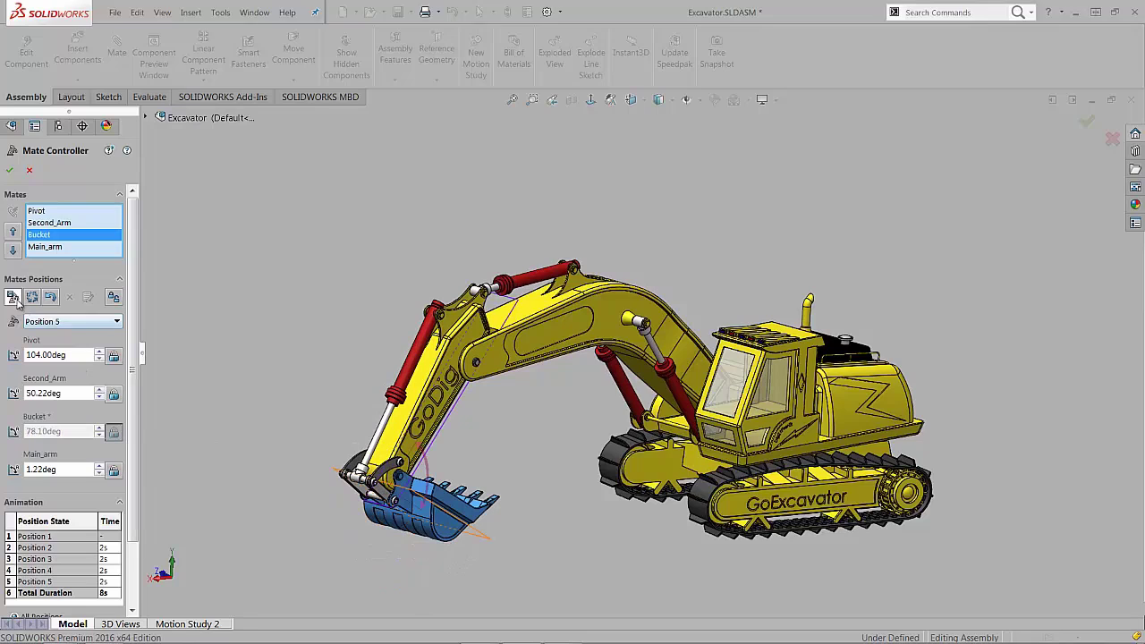
click(14, 298)
click(621, 298)
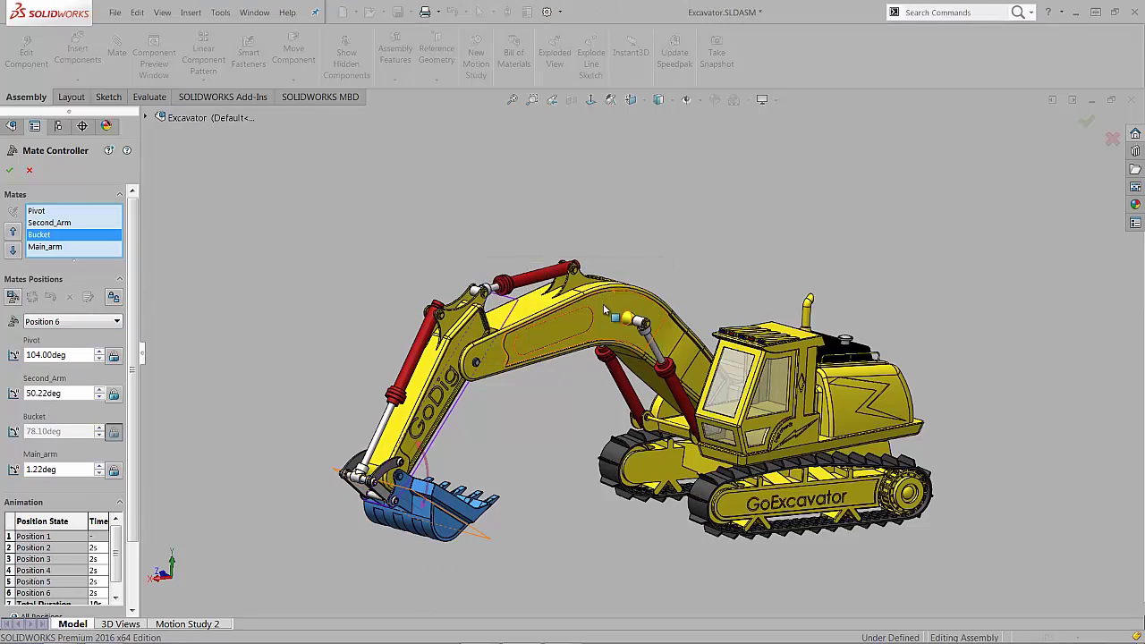
Relock Bucket, unlock Main_arm, raise it to 11.14deg and save Position 7.
click(114, 431)
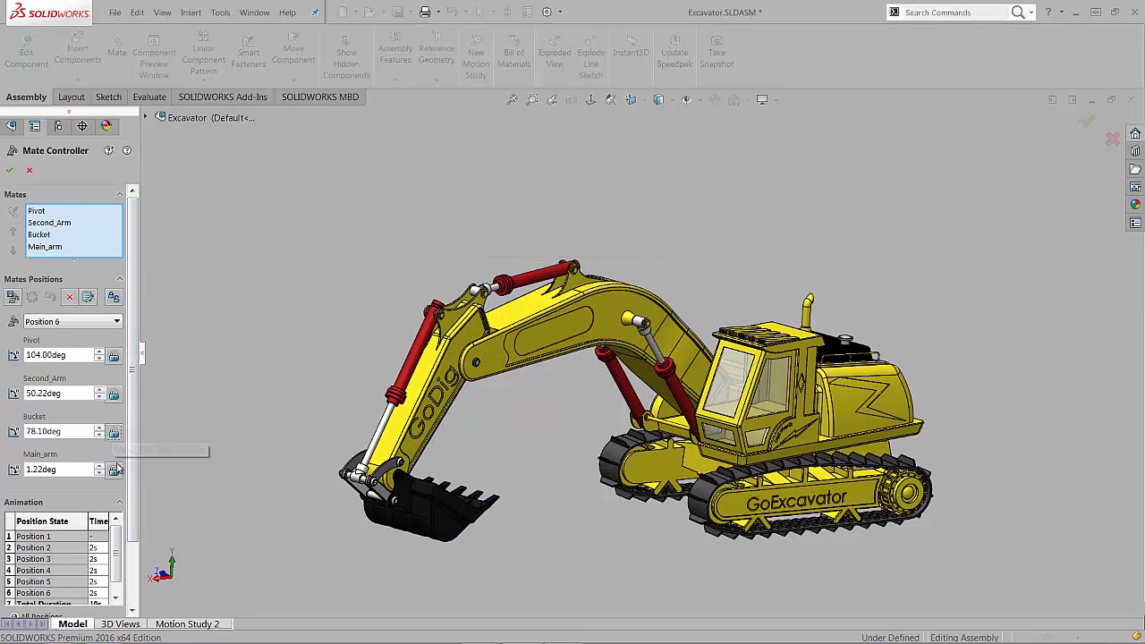
click(117, 471)
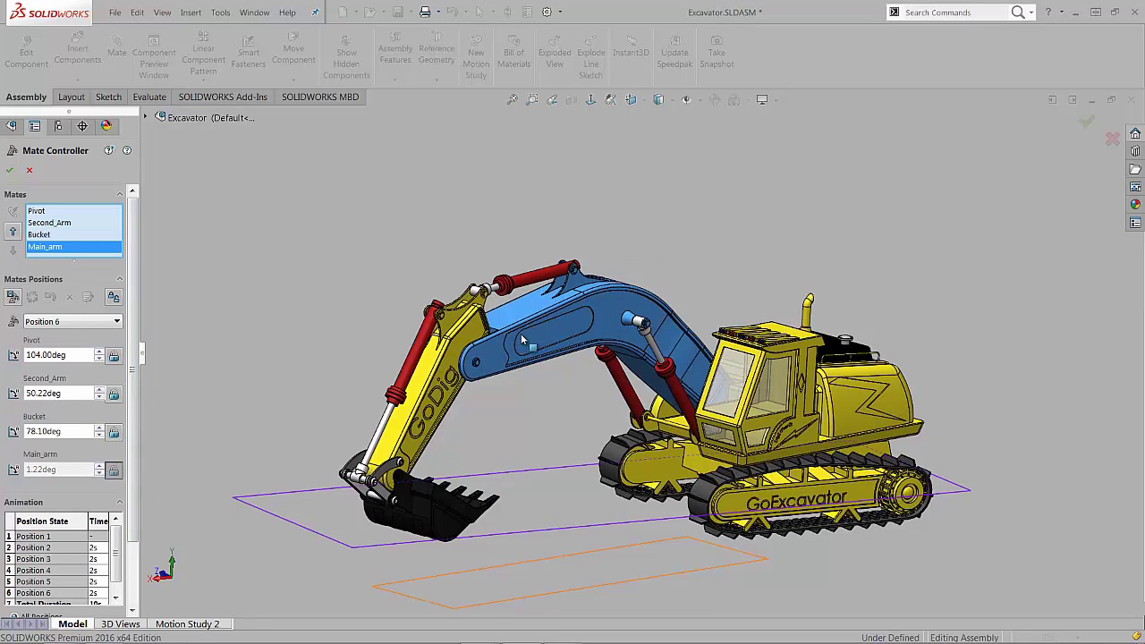
drag(550, 324, 548, 292)
click(549, 293)
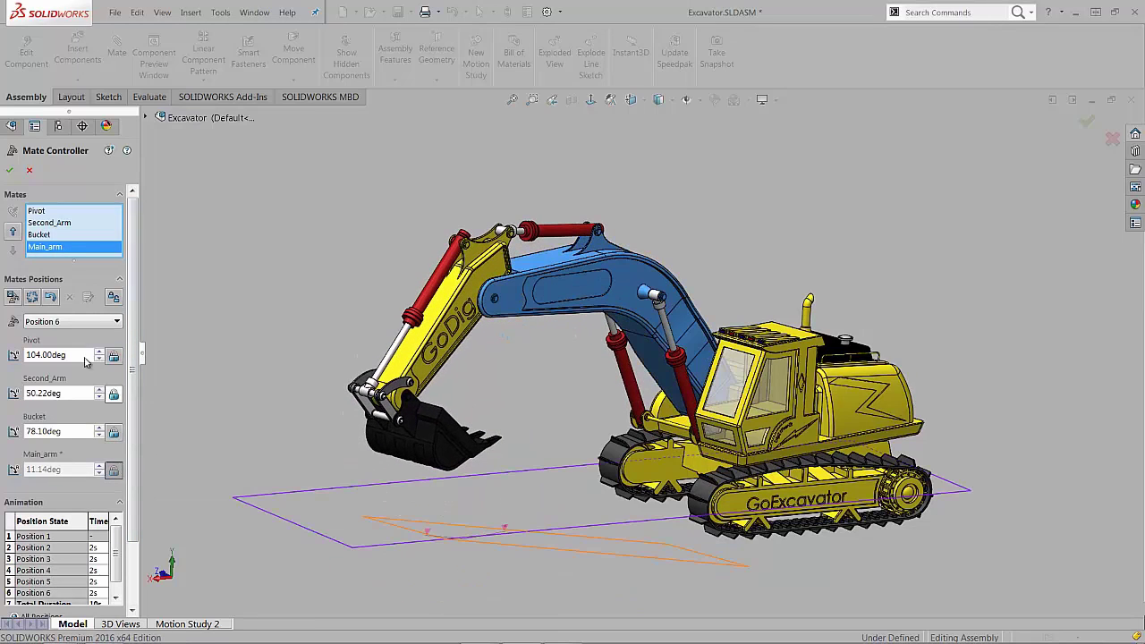
click(14, 298)
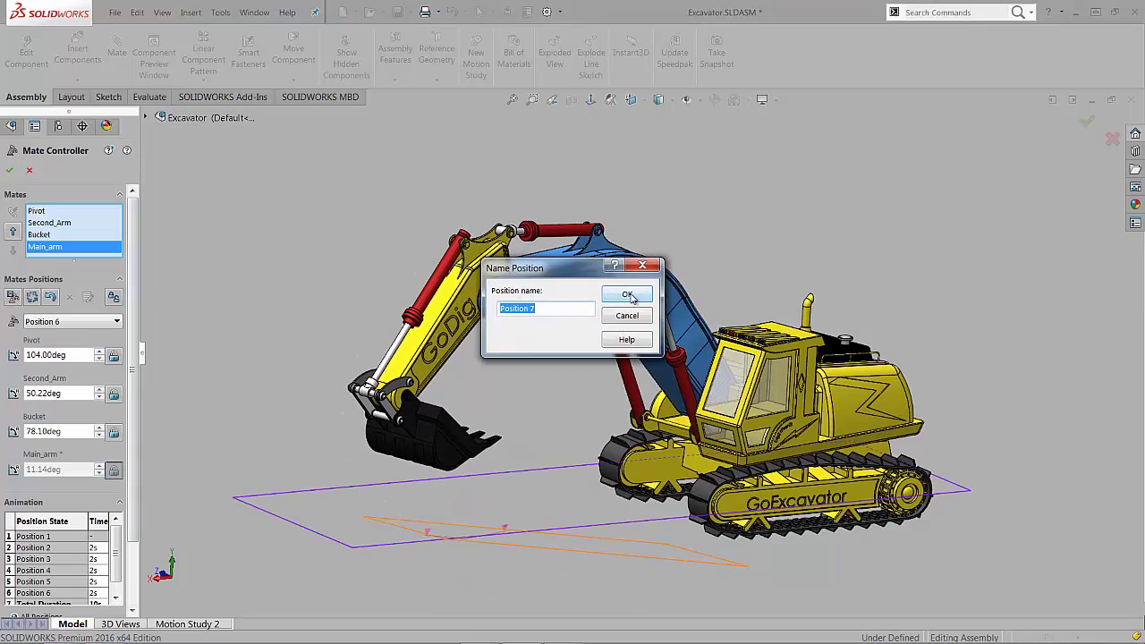
click(628, 295)
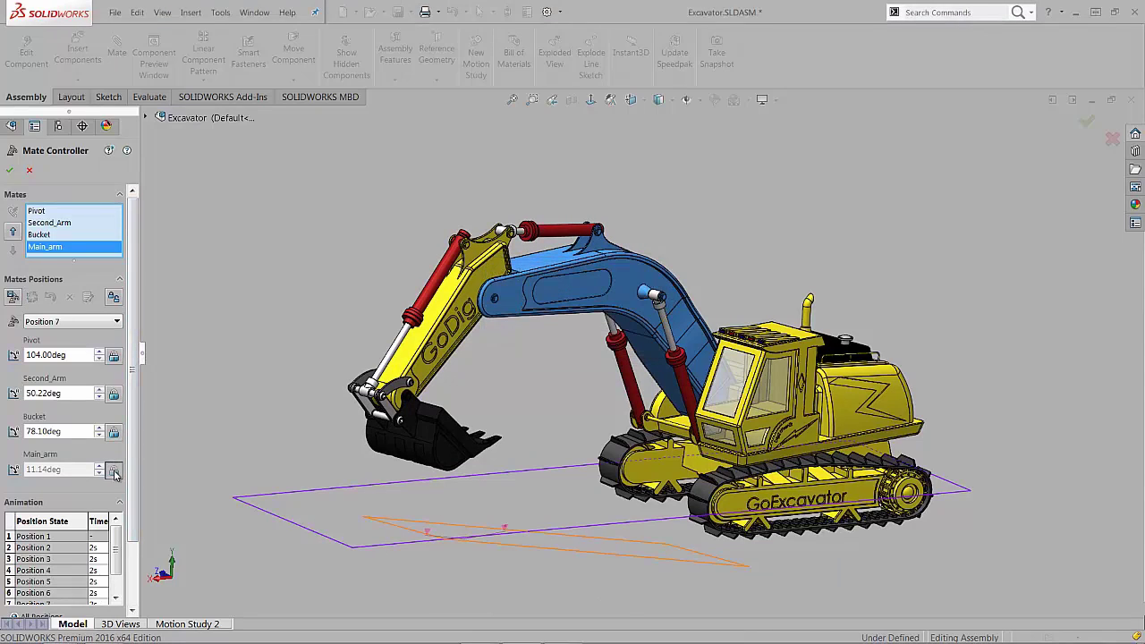
Relock Main_arm, unlock Pivot, swing the upper body to 58.92deg and save Position 8.
click(113, 472)
click(114, 356)
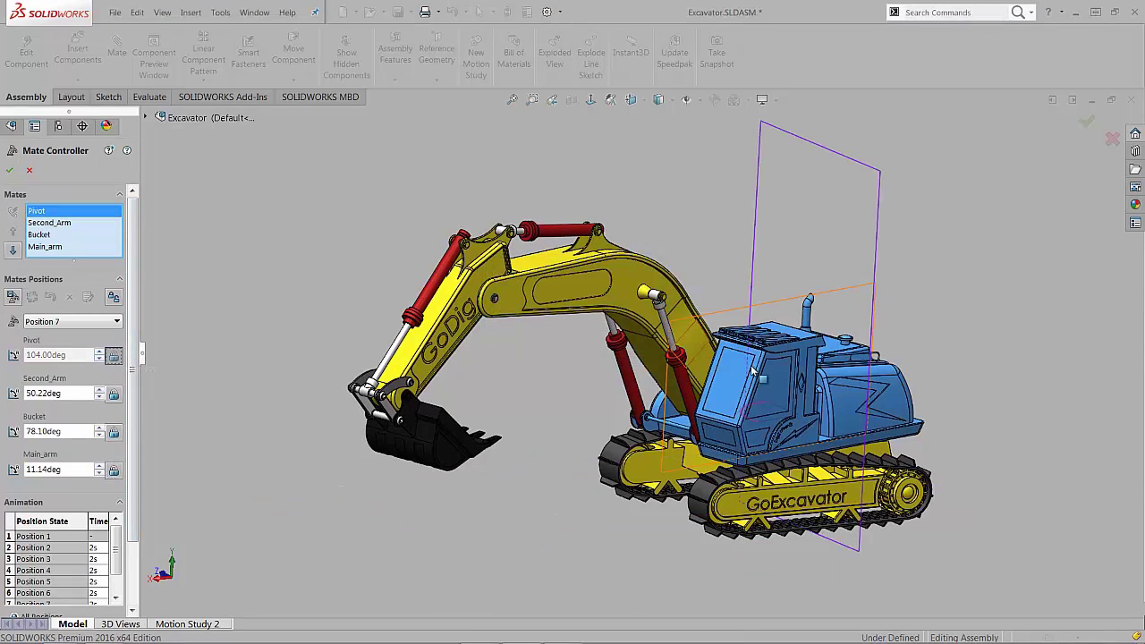
drag(836, 400, 777, 418)
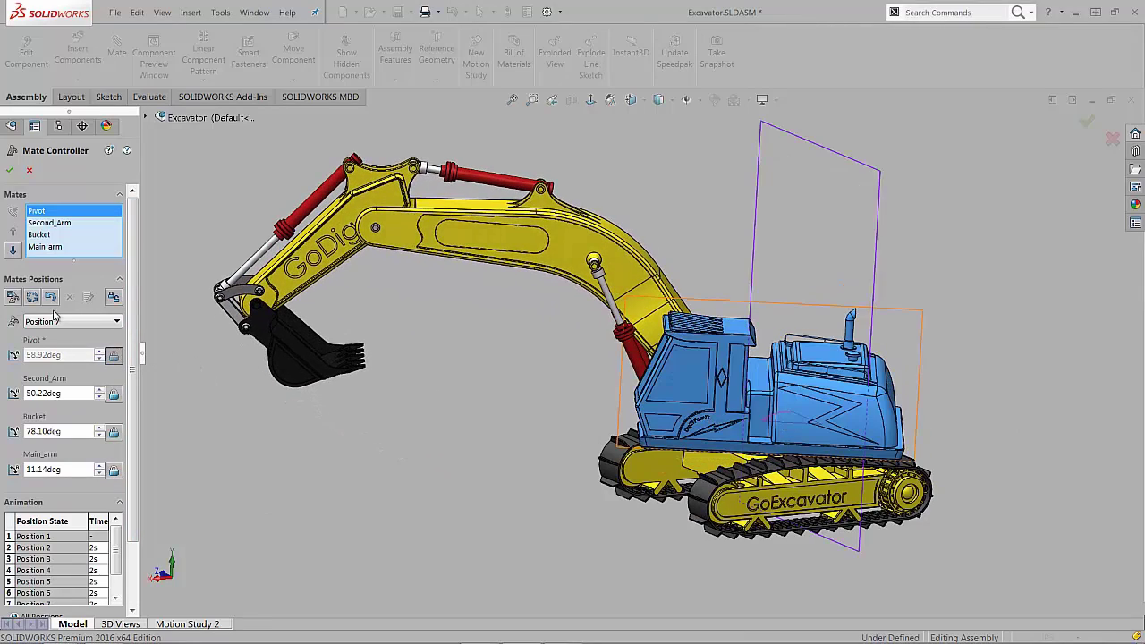
click(13, 298)
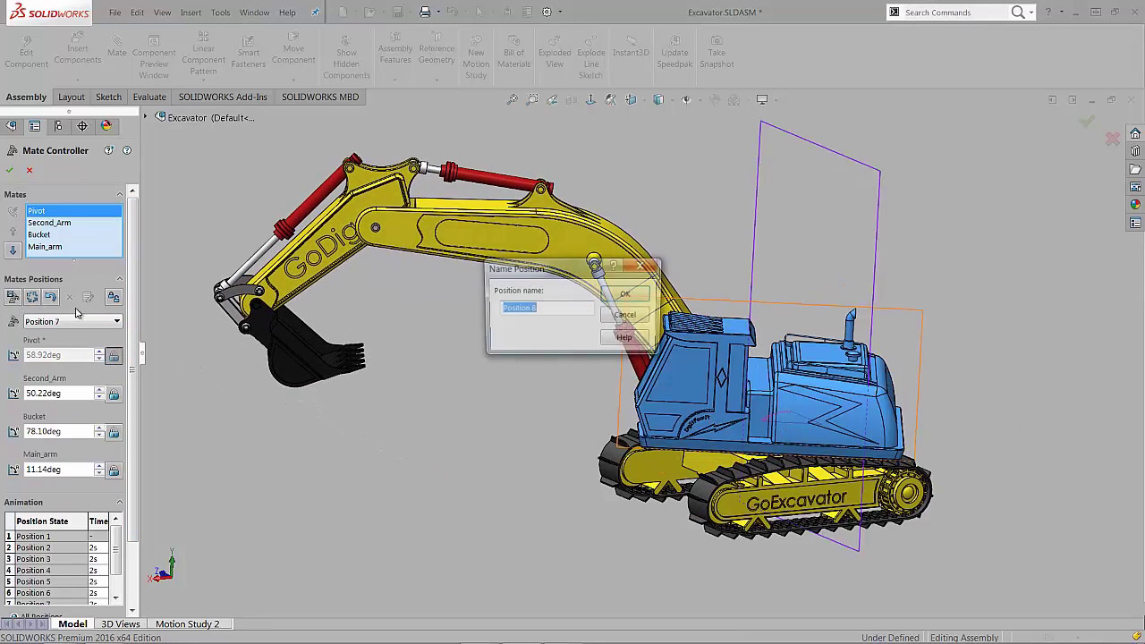
click(626, 295)
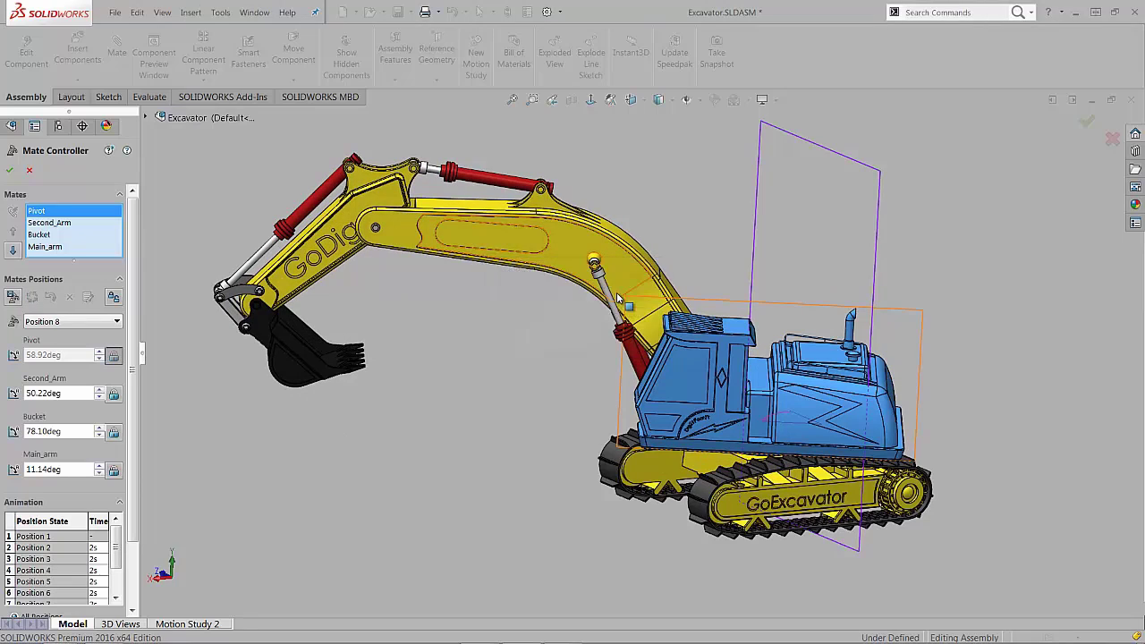
Relock Pivot, curl the bucket outward to 154.88deg, save Position 9 and relock Bucket.
click(115, 356)
click(111, 433)
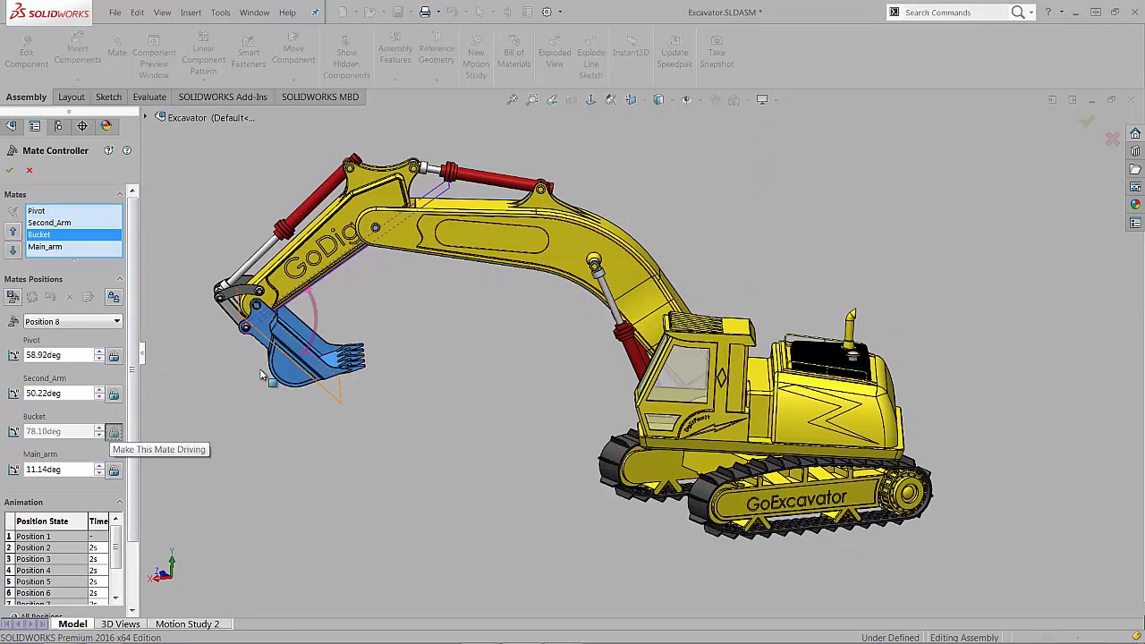
drag(308, 367, 204, 374)
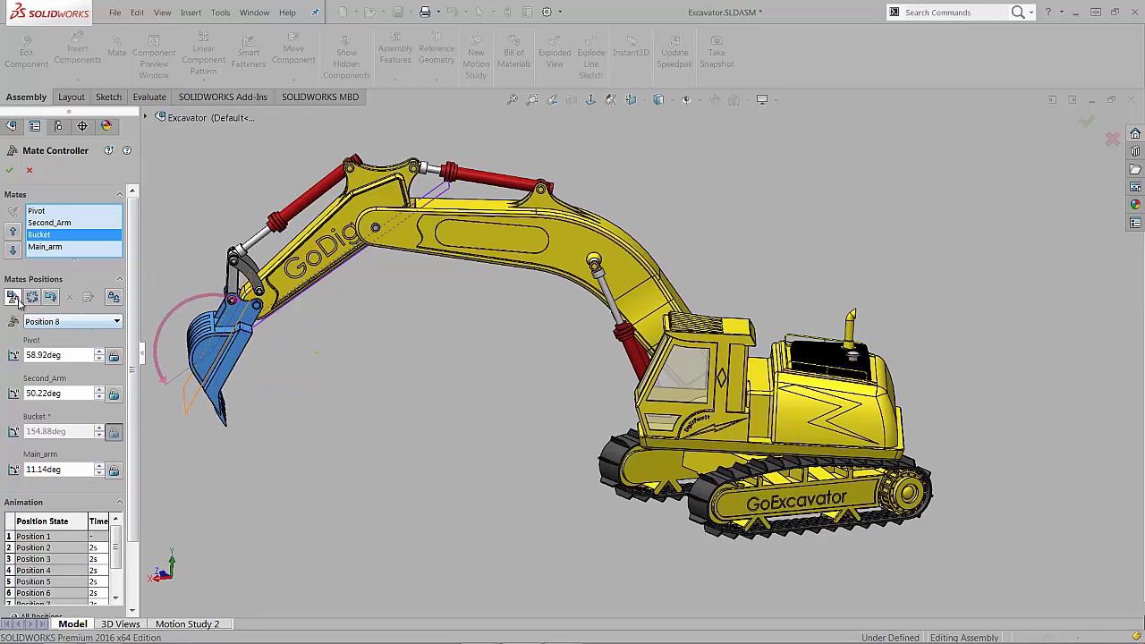
click(14, 298)
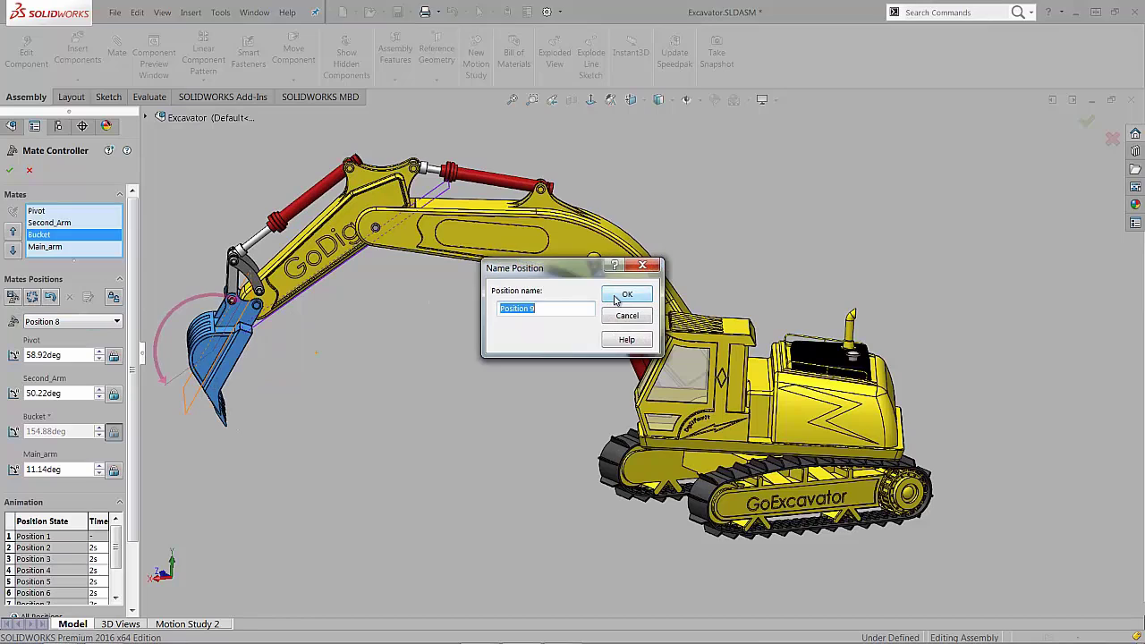
click(626, 296)
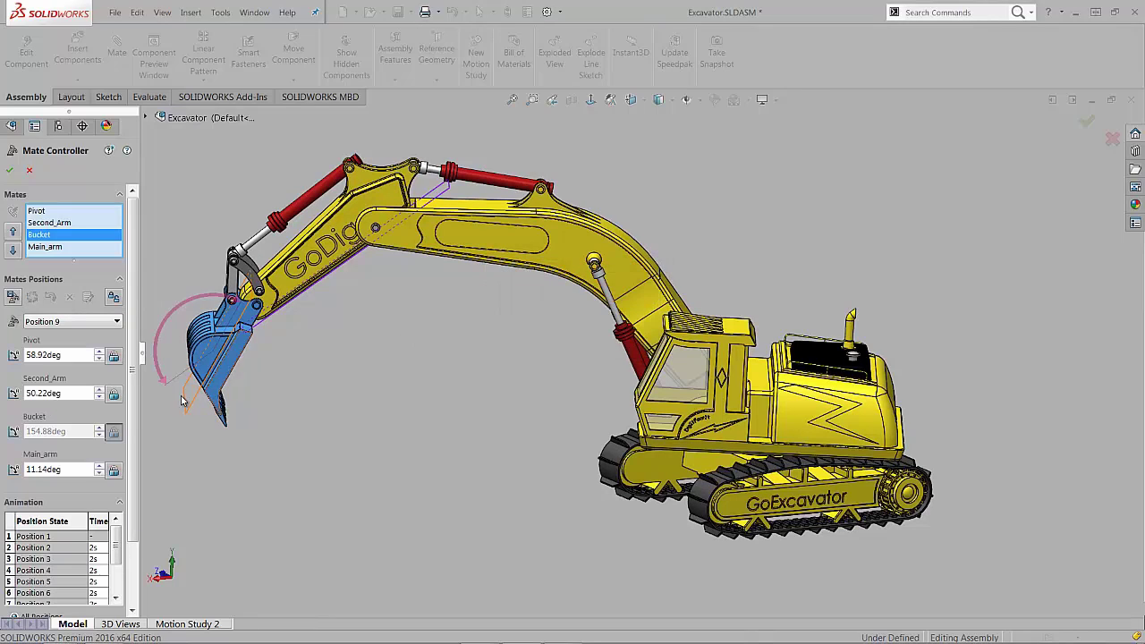
click(159, 433)
Change every position's time to 1s for an 8s animation and play it through Position 9.
scroll(138, 463, down, 1)
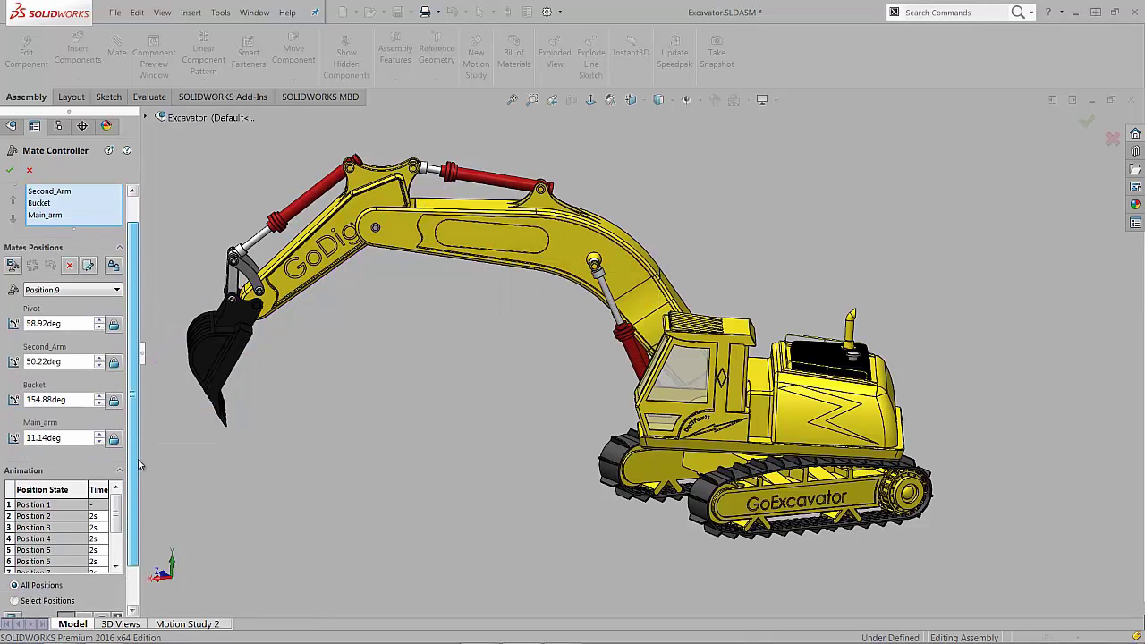
scroll(137, 459, down, 1)
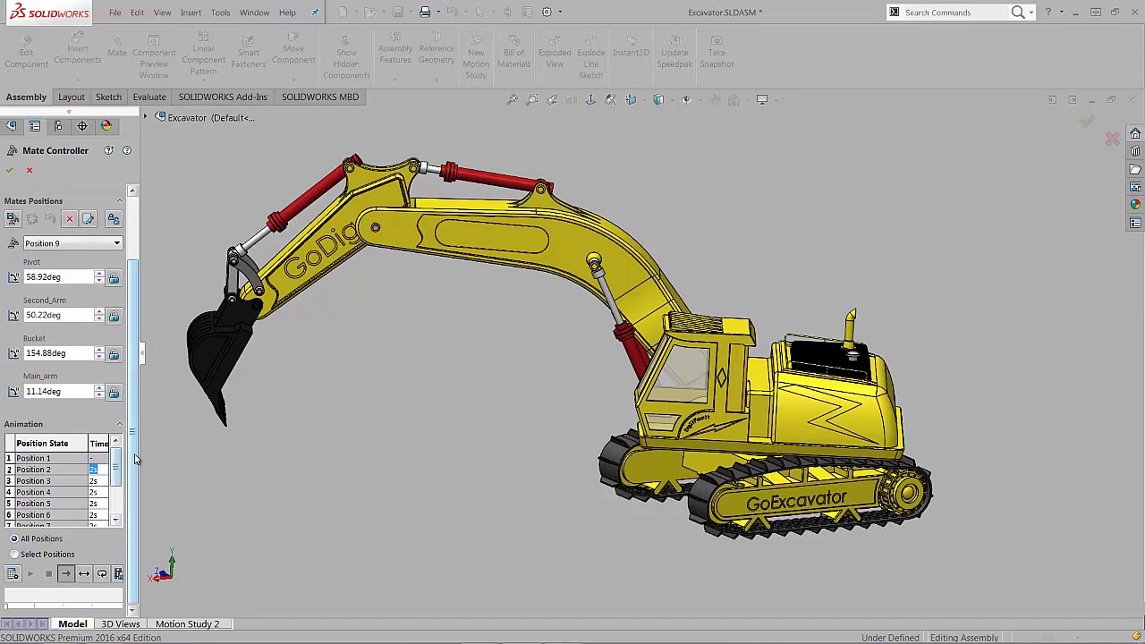
drag(140, 448, 179, 448)
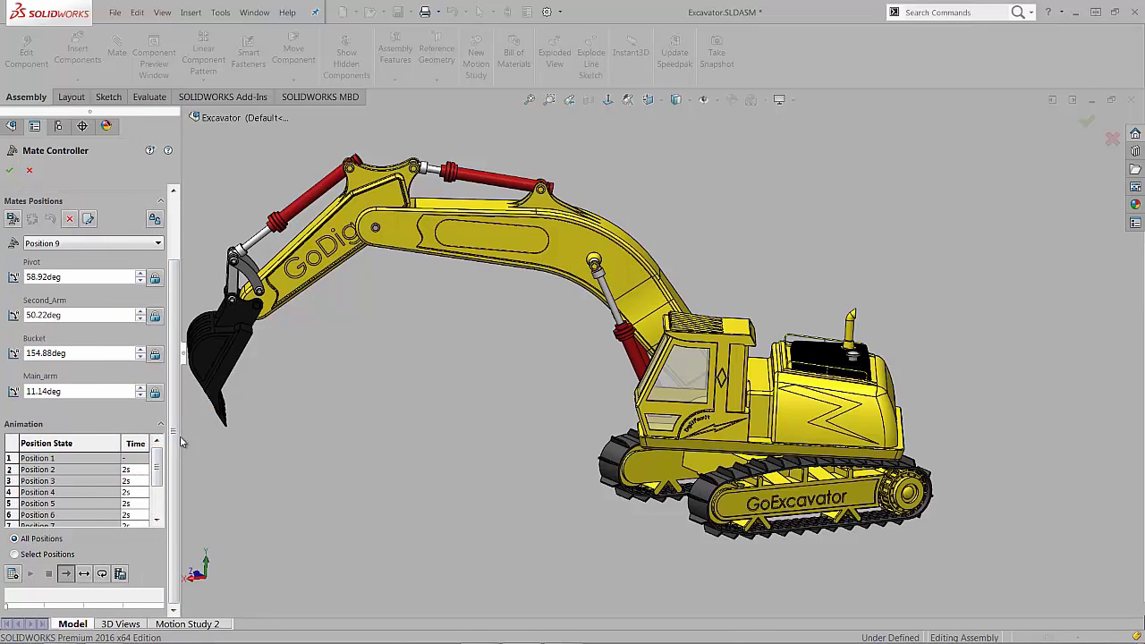
double_click(136, 469)
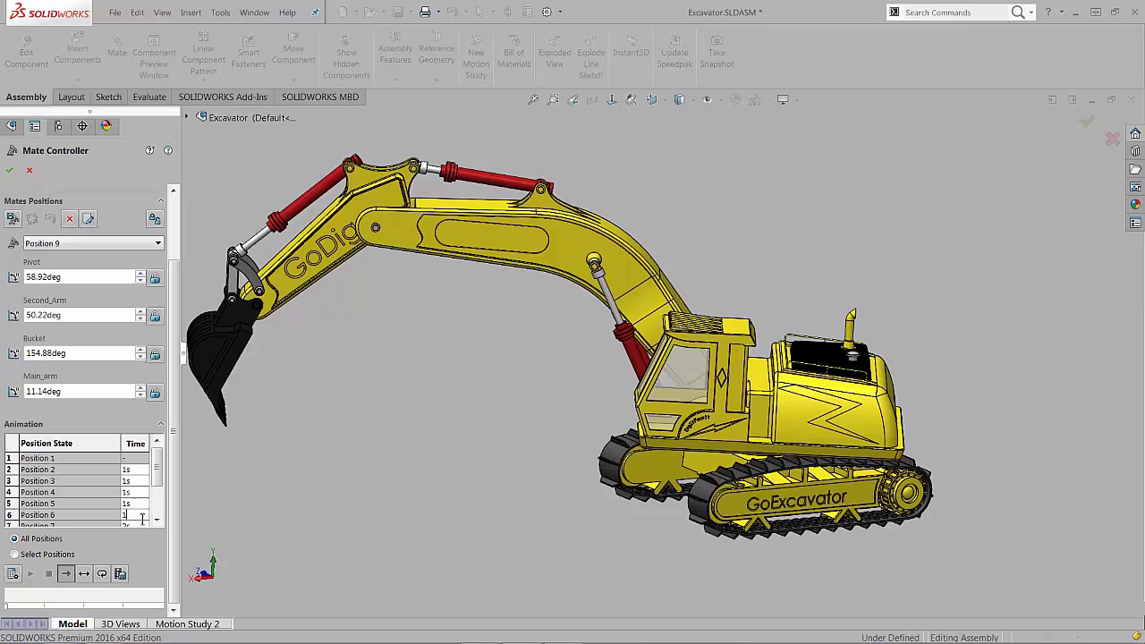
scroll(158, 478, down, 2)
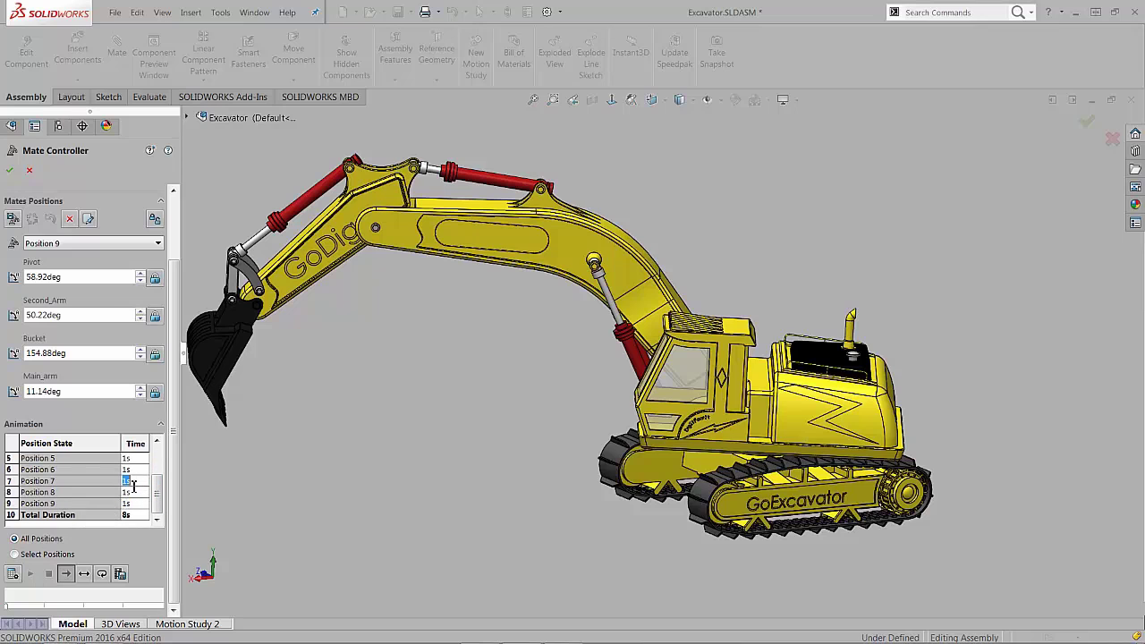
click(13, 574)
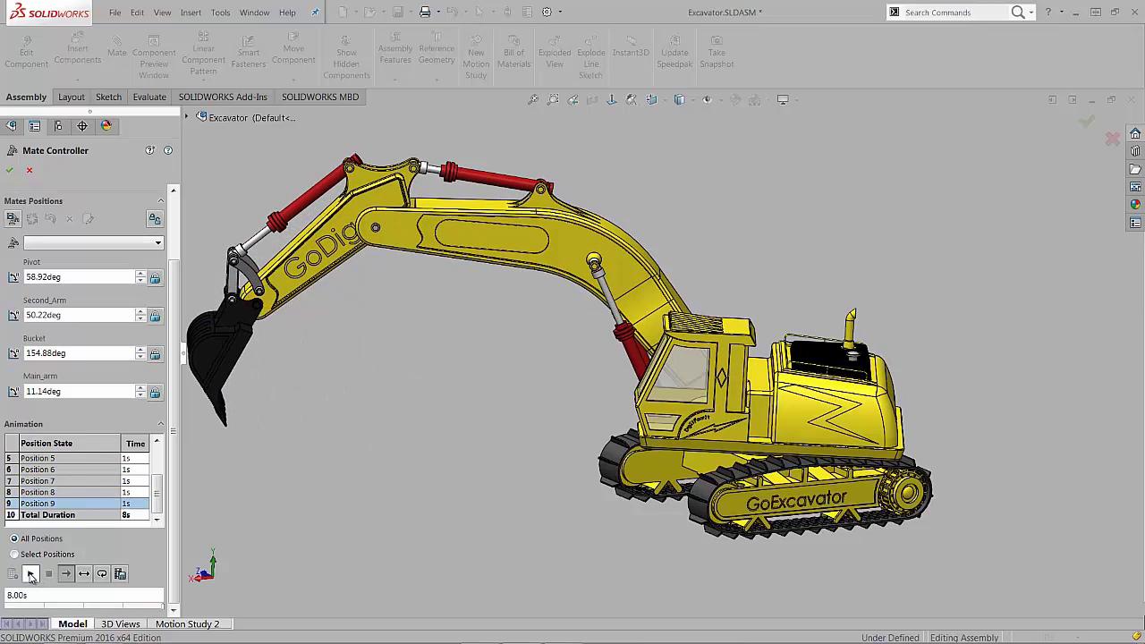
Replay the nine-position excavator animation and accept the Mate Controller with the OK check mark.
click(30, 575)
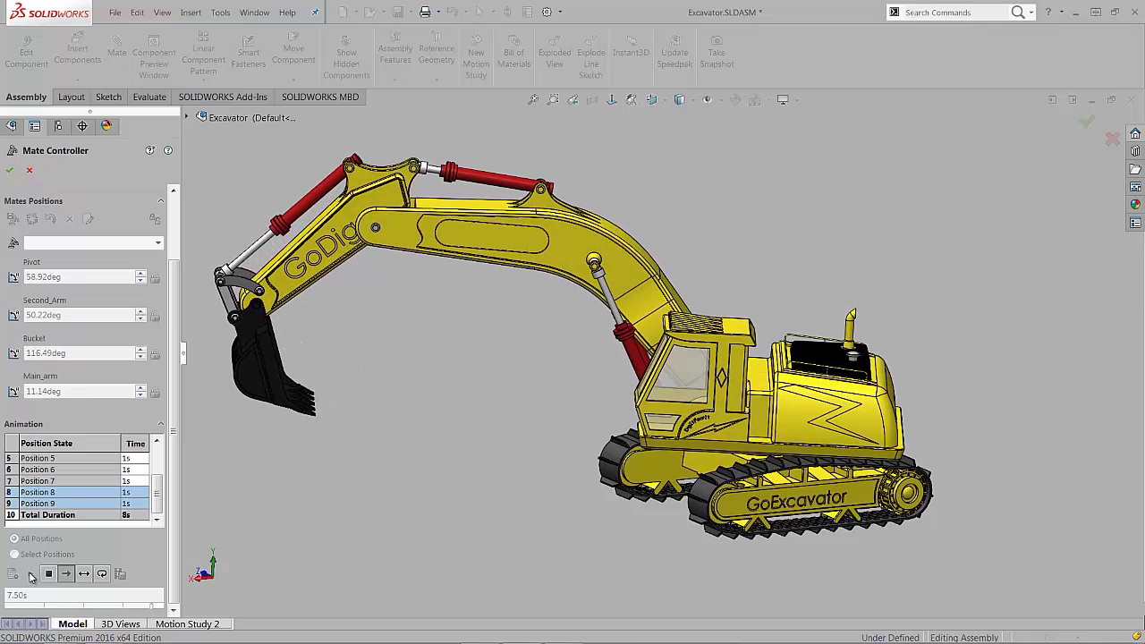
click(11, 171)
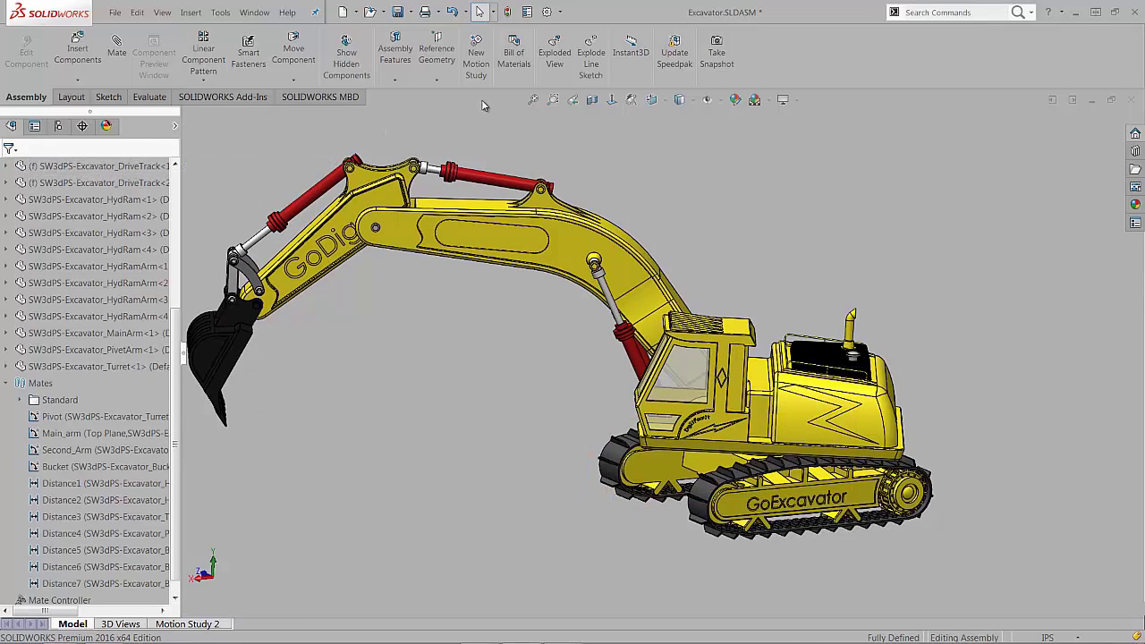
Open 2016-Gary5.SLDASM from Recent Documents and select its Mate Controller to list the elbow and wrist mates.
key(r)
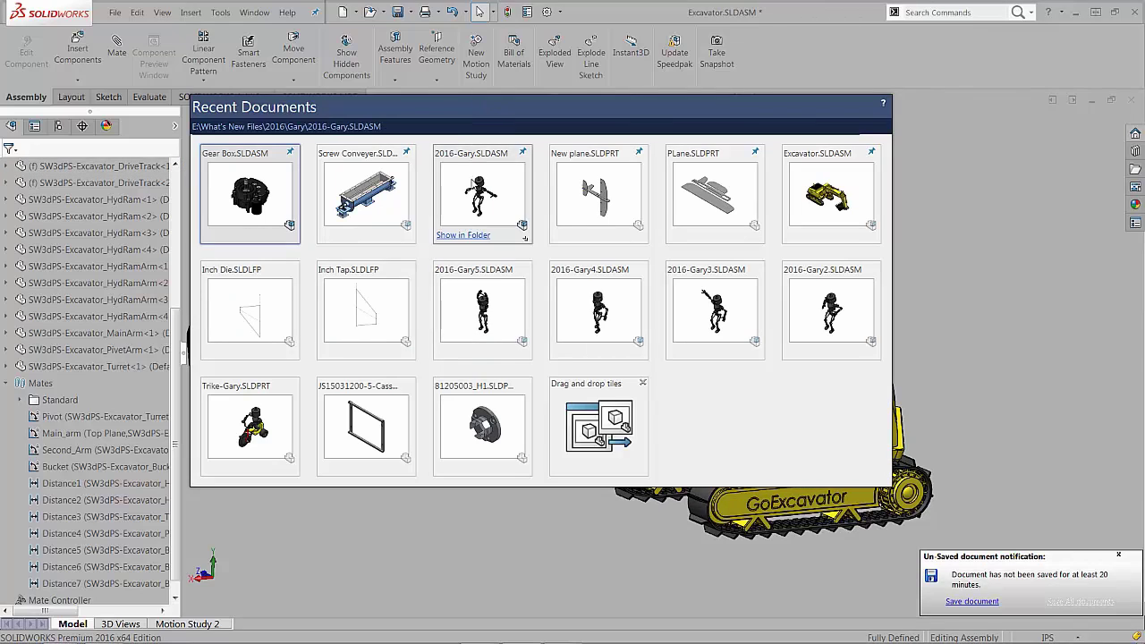
click(481, 313)
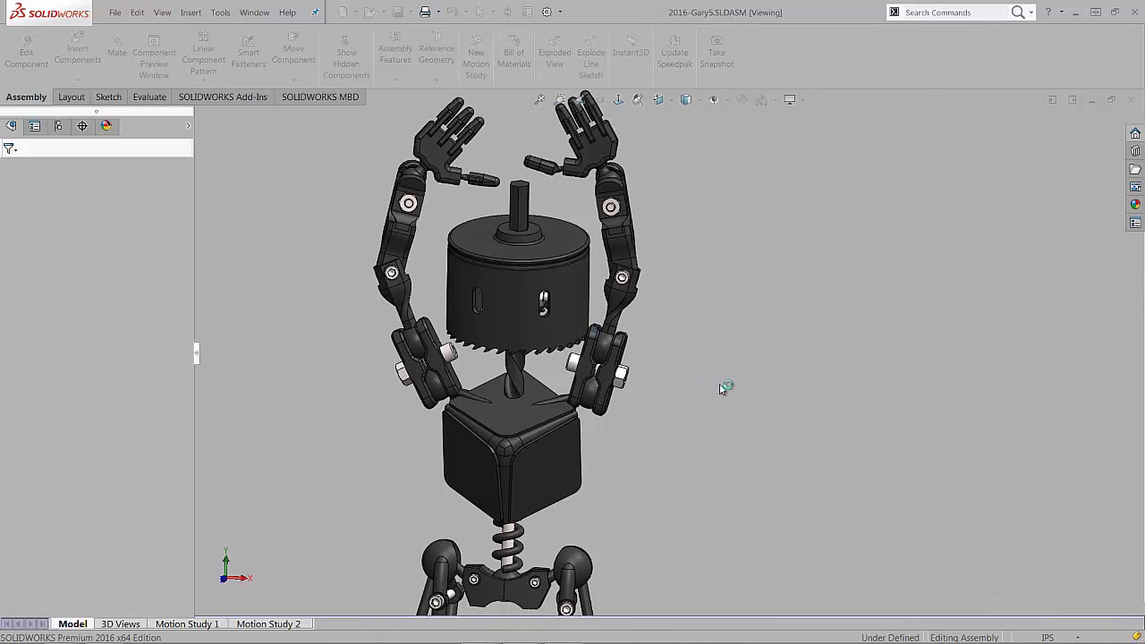
scroll(719, 384, up, 4)
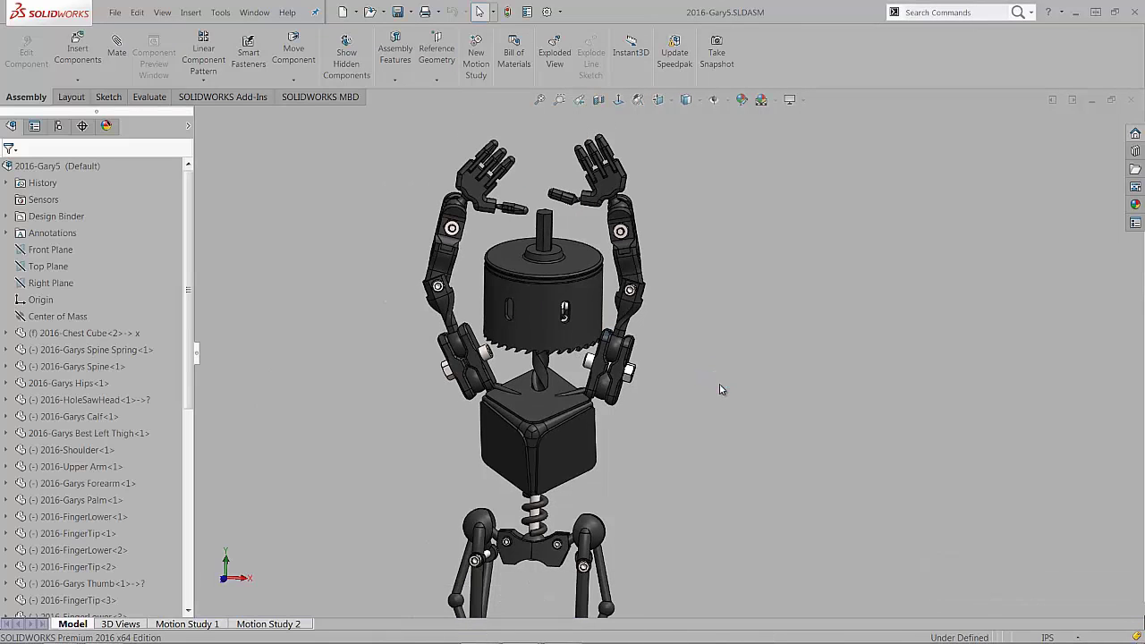
middle_drag(720, 384, 678, 414)
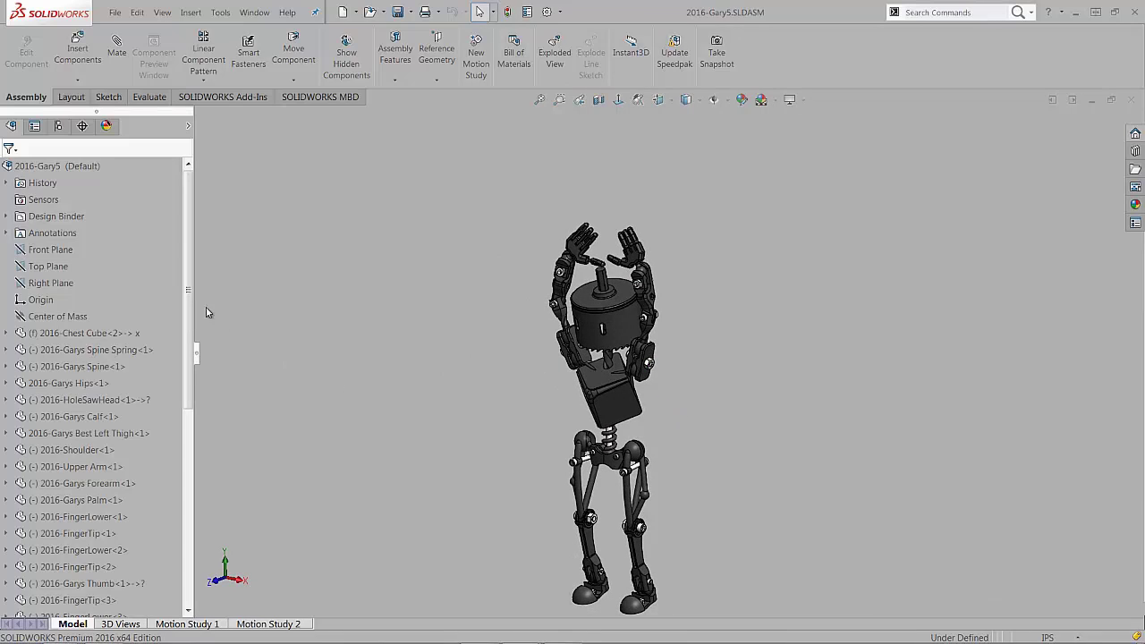
drag(188, 387, 184, 583)
click(79, 552)
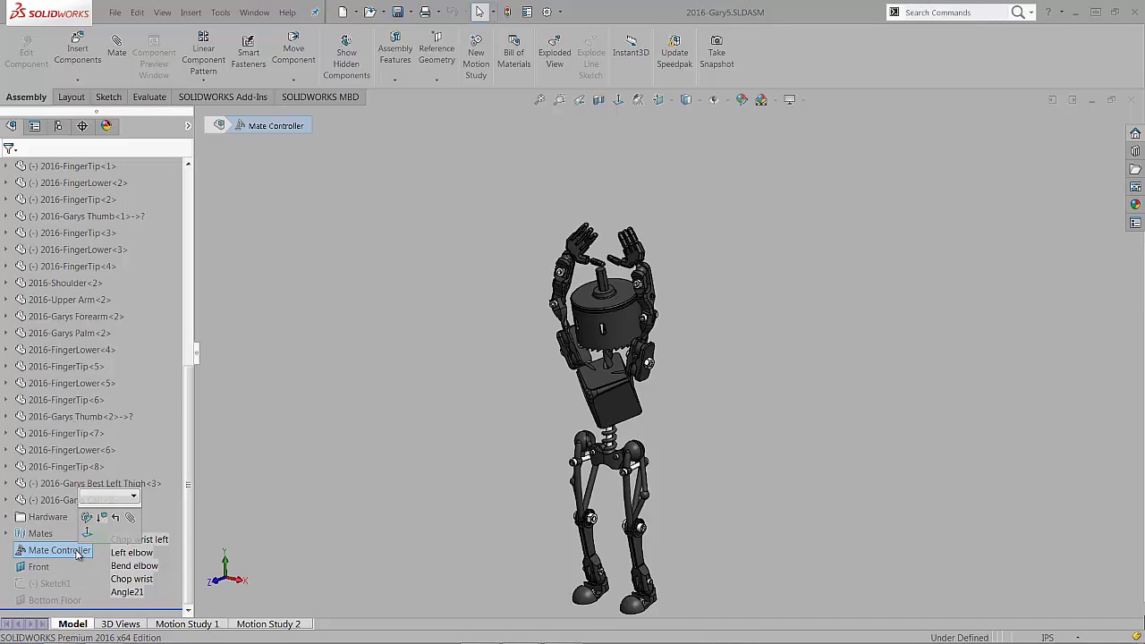
Play the Gary robot's Mate Controller animation, zooming and orbiting around its left hand.
click(337, 360)
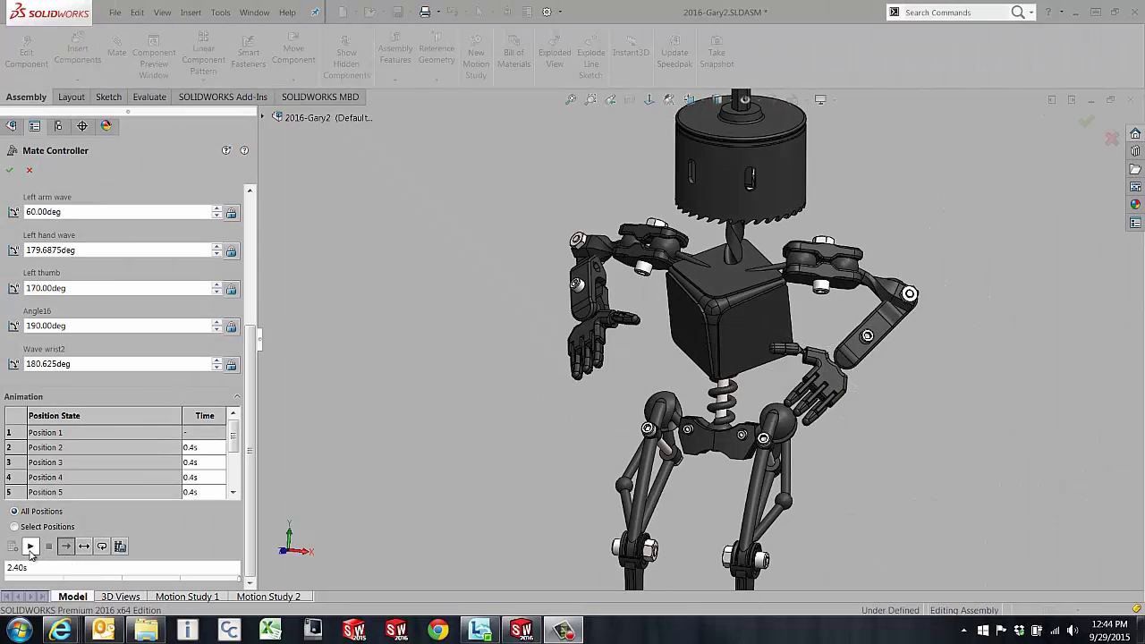
click(29, 547)
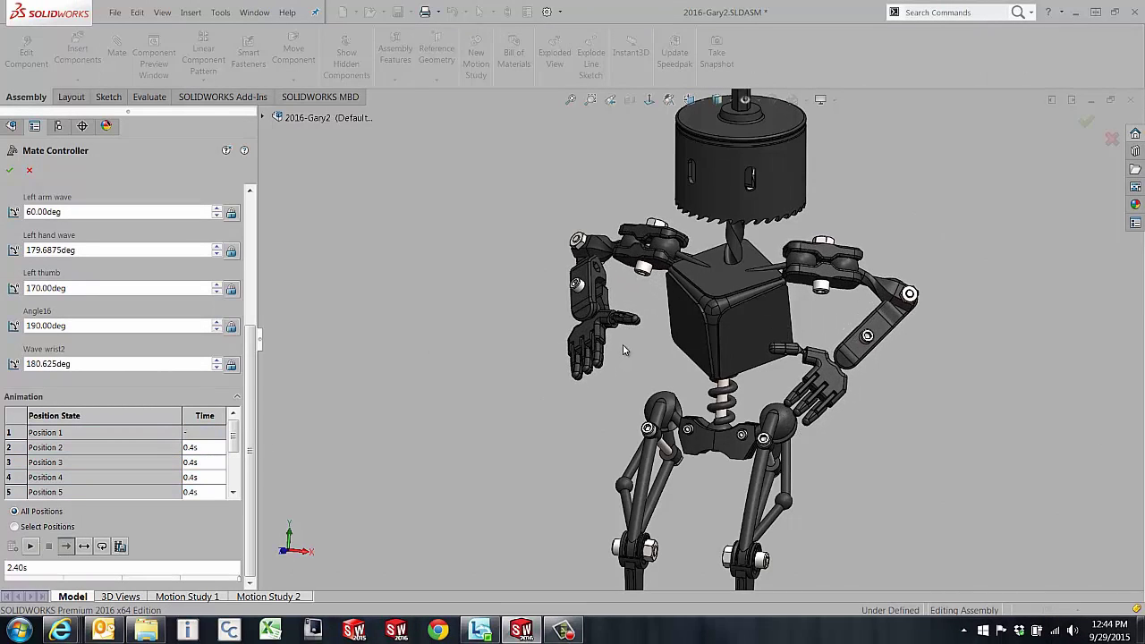
scroll(625, 347, down, 8)
middle_drag(662, 313, 665, 260)
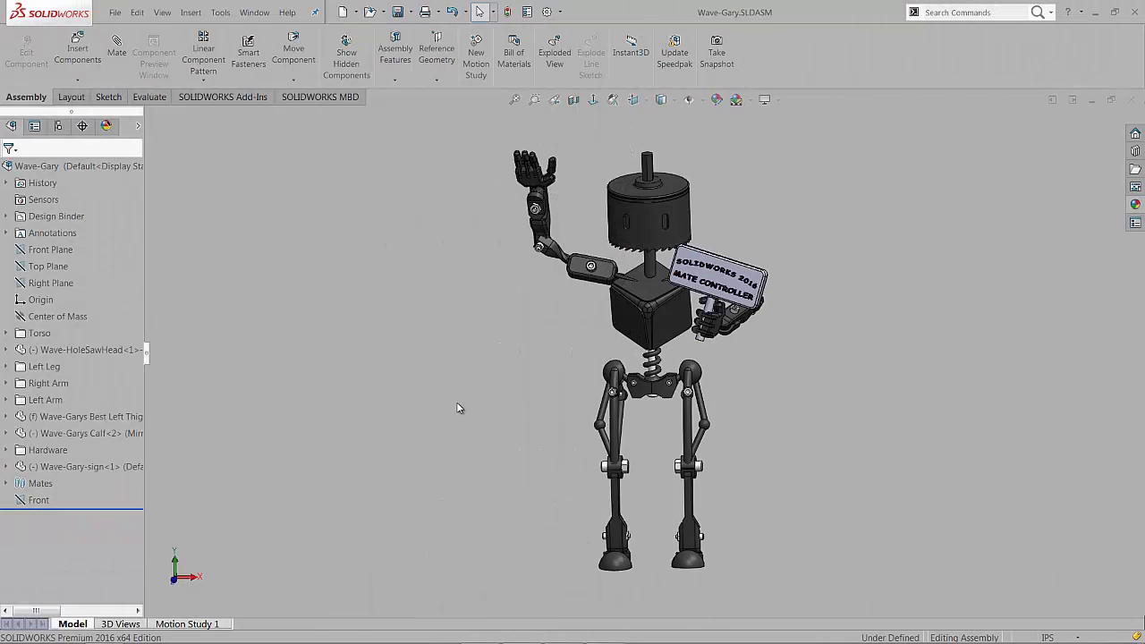
scroll(734, 378, down, 2)
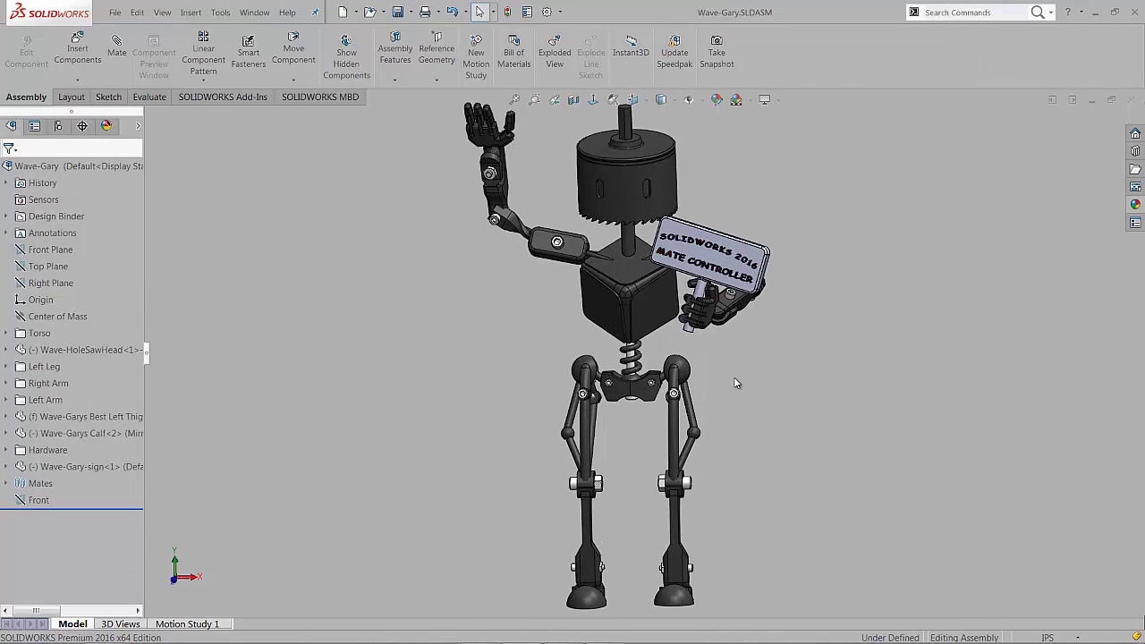